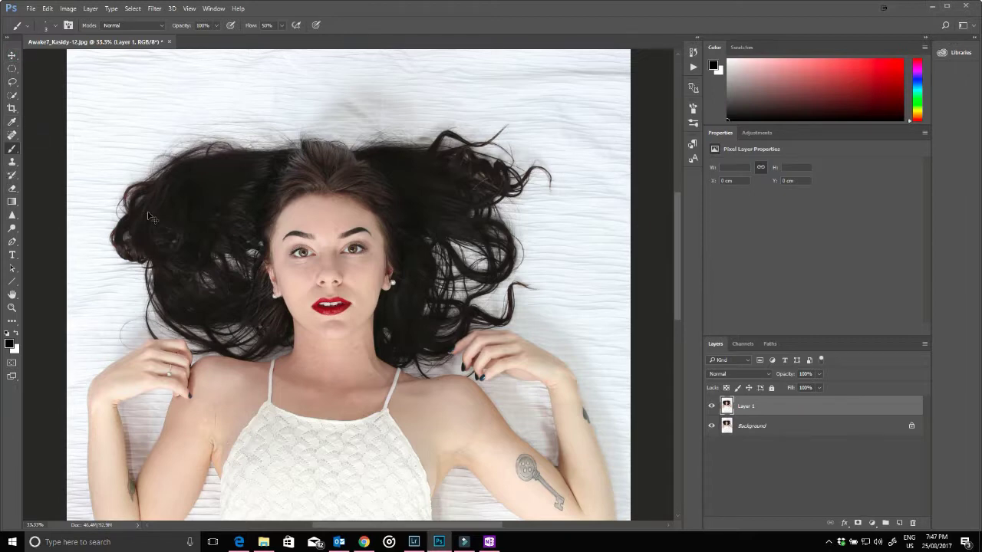
Set up the Spot Healing Brush in Content-Aware mode with its size reduced to 20 px.
{"action": "key", "text": "ctrl+plus"}
{"action": "key", "text": "ctrl+plus"}
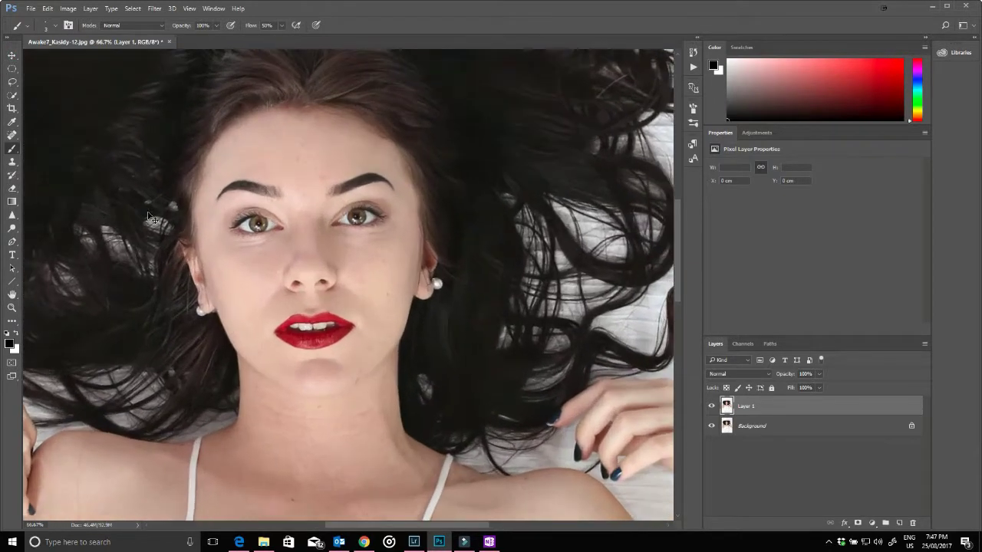
{"action": "mouse_move", "coordinate": [384, 279]}
{"action": "left_mouse_down"}
{"action": "mouse_move", "coordinate": [445, 256]}
{"action": "mouse_move", "coordinate": [430, 235]}
{"action": "left_mouse_up"}
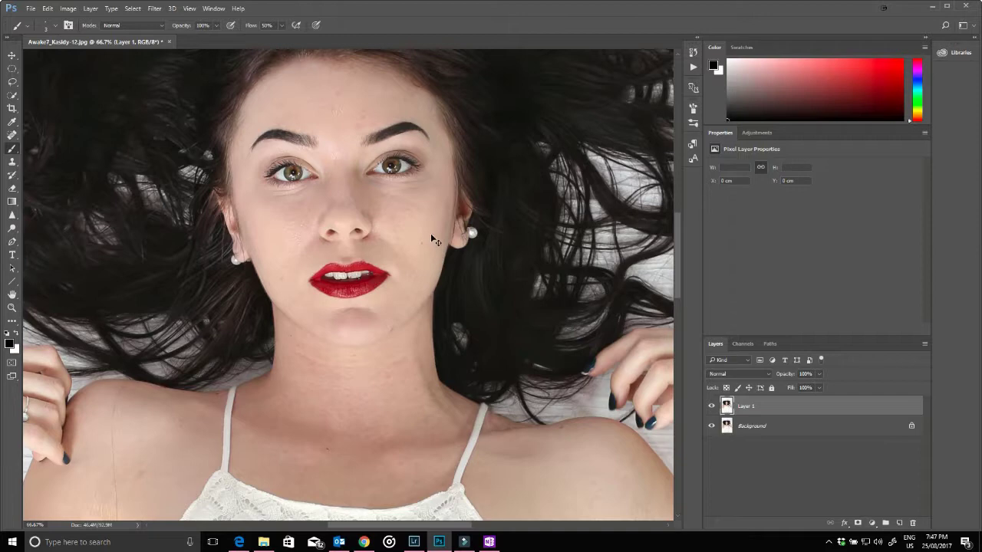
{"action": "key", "text": "ctrl+minus"}
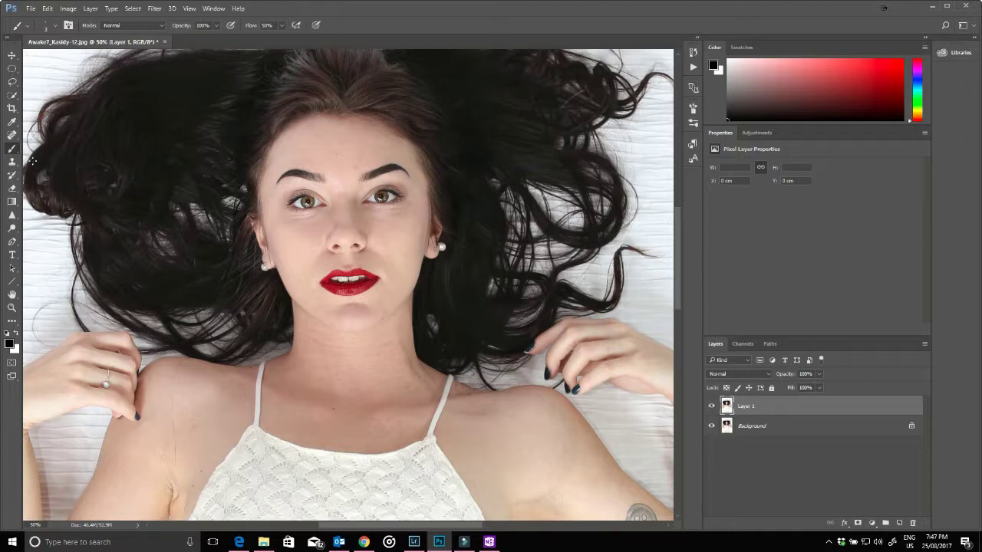
{"action": "left_click", "coordinate": [12, 134]}
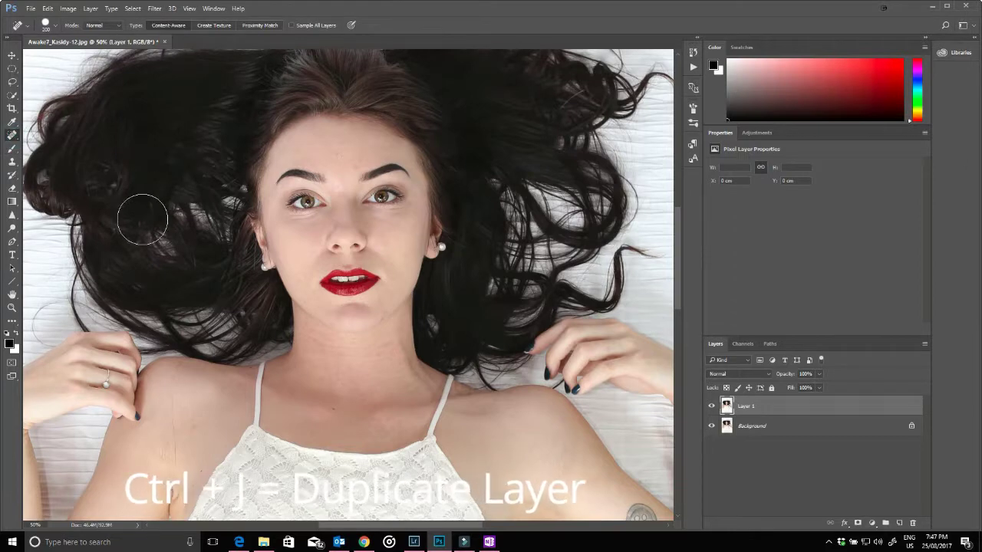
{"action": "key", "text": "bracketleft"}
{"action": "key", "text": "bracketleft"}
{"action": "key", "text": "bracketleft"}
{"action": "key", "text": "bracketleft"}
{"action": "key", "text": "bracketleft"}
{"action": "key", "text": "bracketleft"}
{"action": "key", "text": "bracketleft"}
{"action": "key", "text": "bracketleft"}
{"action": "key", "text": "bracketleft"}
{"action": "key", "text": "bracketleft"}
{"action": "key", "text": "bracketleft"}
{"action": "key", "text": "bracketleft"}
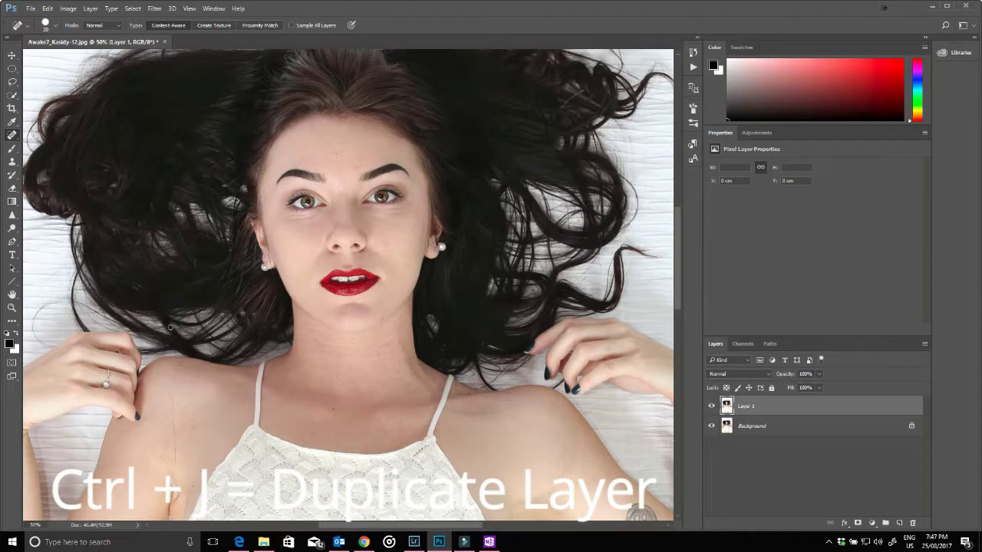
Shrink the healing brush further and remove the long thin line and the small blemish on the shoulder beside the ringed hand.
{"action": "key", "text": "ctrl+plus"}
{"action": "key", "text": "ctrl+plus"}
{"action": "mouse_move", "coordinate": [198, 347]}
{"action": "left_mouse_down"}
{"action": "mouse_move", "coordinate": [294, 191]}
{"action": "mouse_move", "coordinate": [381, 112]}
{"action": "left_mouse_up"}
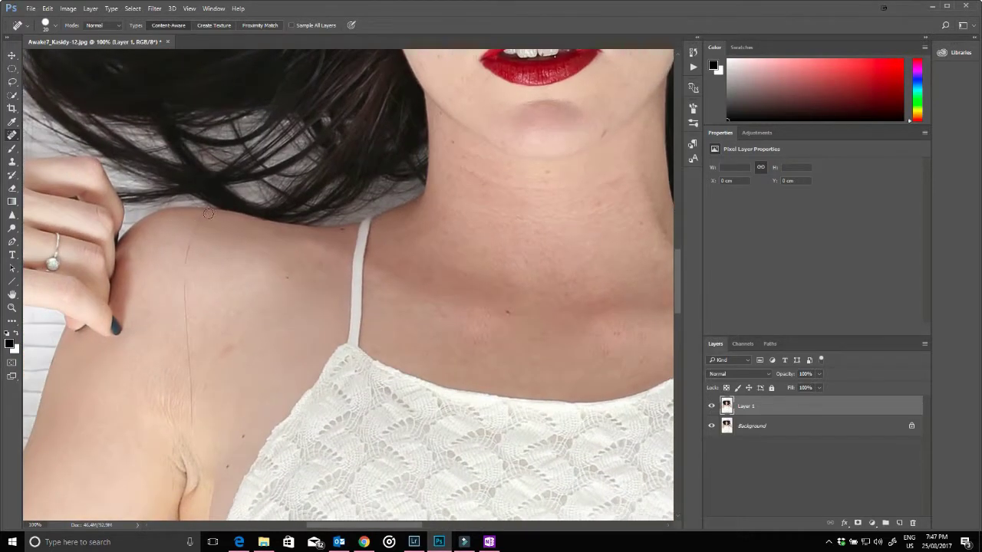
{"action": "key", "text": "bracketleft"}
{"action": "key", "text": "bracketleft"}
{"action": "mouse_move", "coordinate": [203, 213]}
{"action": "left_mouse_down"}
{"action": "mouse_move", "coordinate": [190, 238]}
{"action": "mouse_move", "coordinate": [185, 300]}
{"action": "left_mouse_up"}
{"action": "left_click_drag", "start_coordinate": [184, 292], "coordinate": [192, 426]}
{"action": "left_click", "coordinate": [231, 346]}
Heal the dark mole and small spots across the upper chest and collarbone.
{"action": "left_click", "coordinate": [454, 244]}
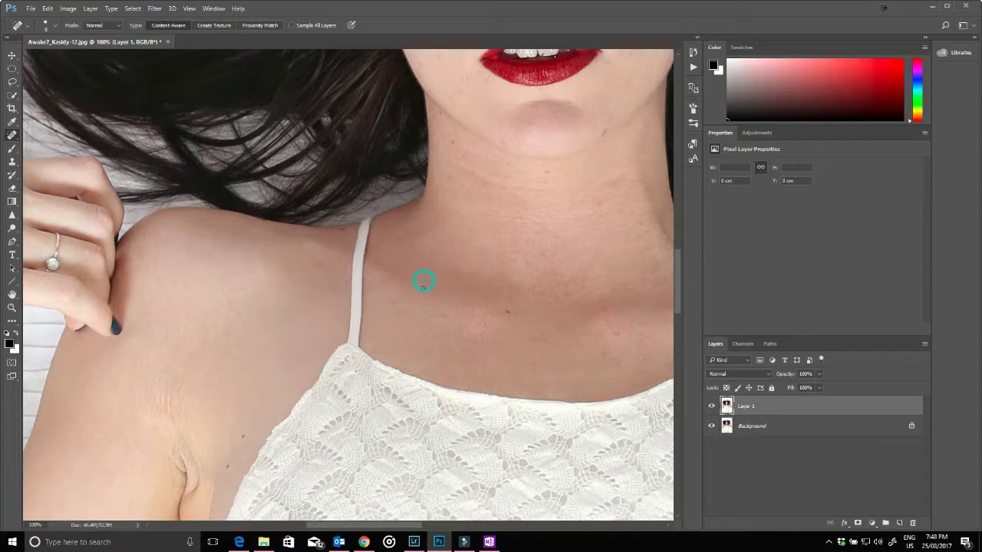
{"action": "left_click", "coordinate": [509, 311]}
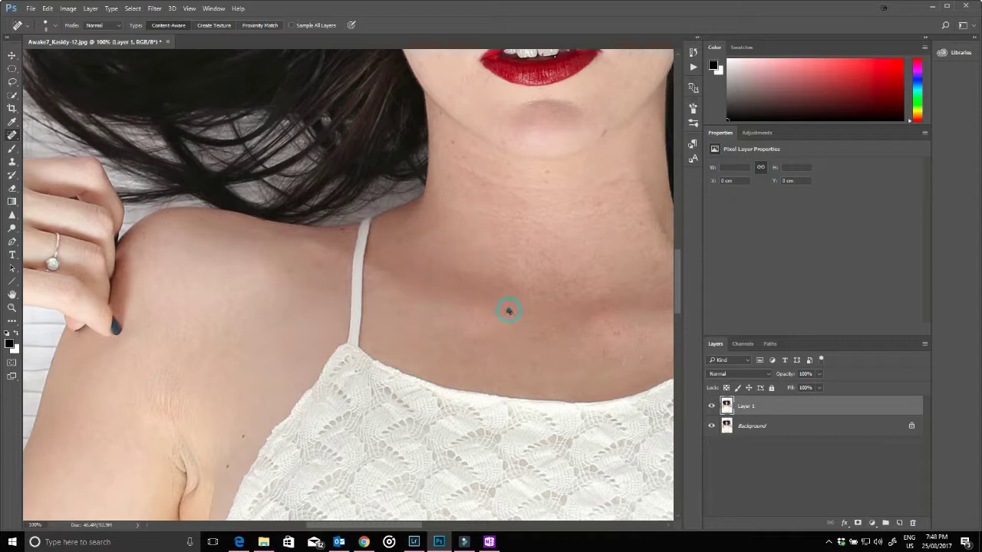
{"action": "left_click", "coordinate": [518, 322]}
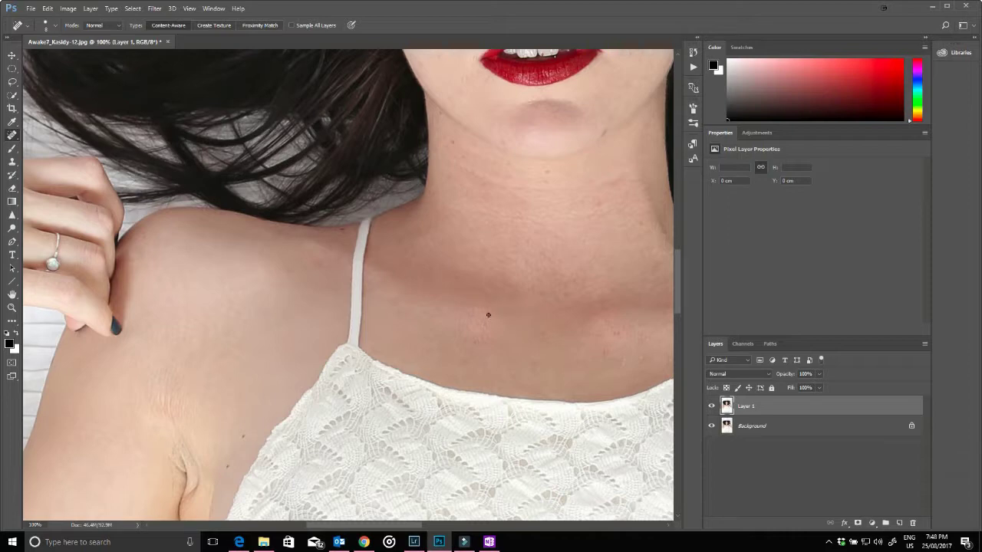
{"action": "left_click", "coordinate": [612, 333]}
{"action": "left_click", "coordinate": [606, 318]}
Heal the small blemishes on the cheeks, around the mouth and on the forehead.
{"action": "mouse_move", "coordinate": [619, 299]}
{"action": "left_mouse_down"}
{"action": "mouse_move", "coordinate": [537, 329]}
{"action": "mouse_move", "coordinate": [494, 331]}
{"action": "left_mouse_up"}
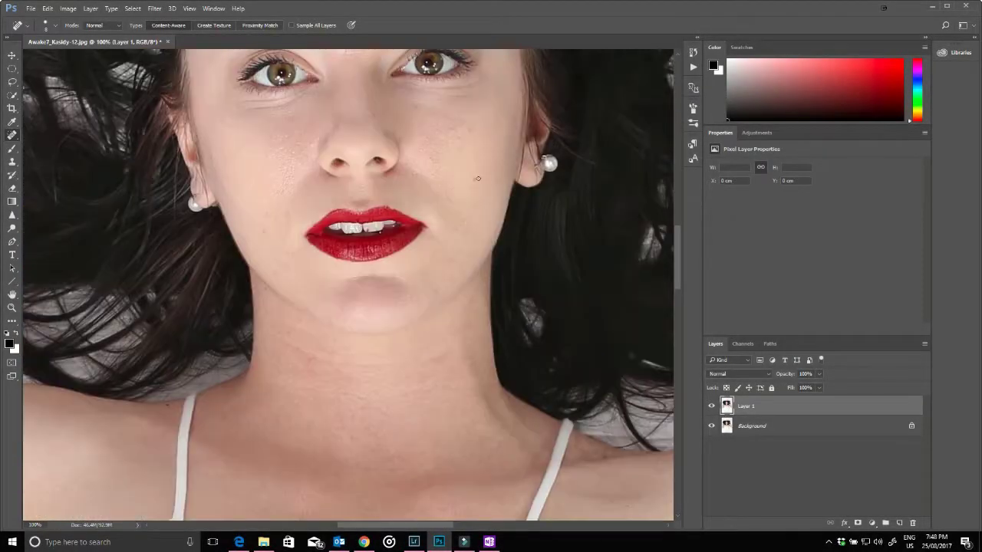
{"action": "left_click", "coordinate": [431, 154]}
{"action": "left_click", "coordinate": [289, 252]}
{"action": "left_click", "coordinate": [343, 119]}
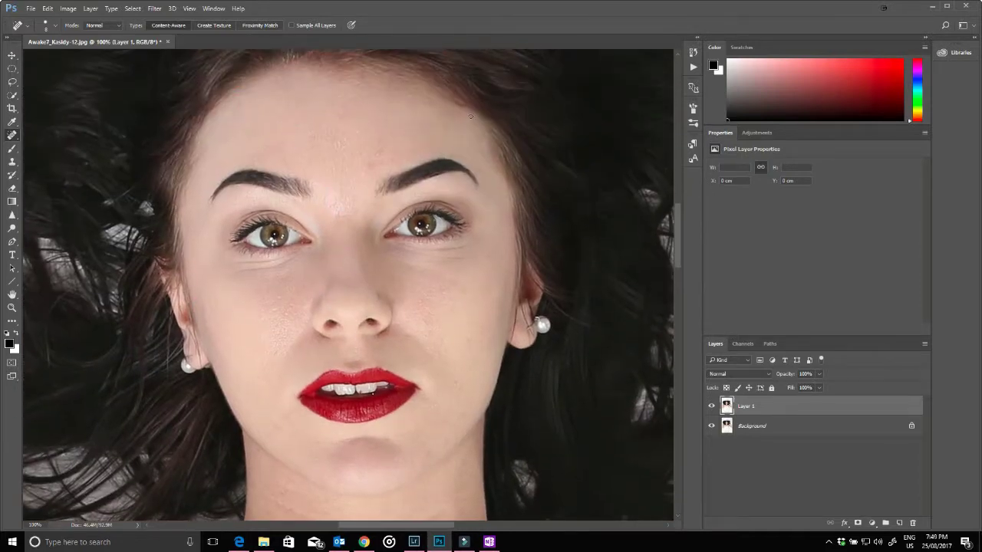
{"action": "left_click", "coordinate": [479, 138]}
{"action": "left_click", "coordinate": [340, 213]}
{"action": "left_click", "coordinate": [429, 314]}
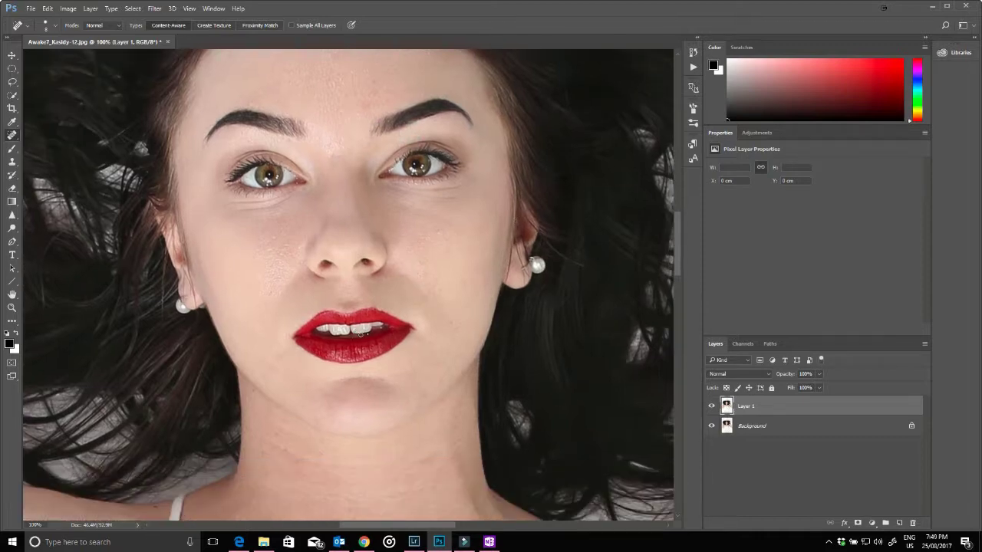
Inspect the mouth up close, then compare the portrait before and after healing by toggling Layer 1's visibility.
{"action": "scroll", "coordinate": [359, 332], "scroll_direction": "up", "scroll_amount": 2}
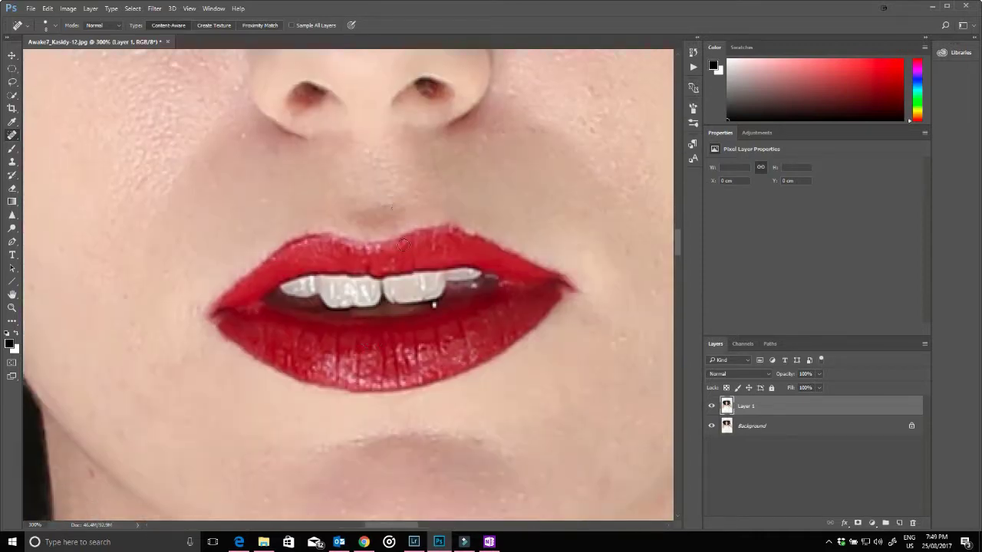
{"action": "key", "text": "ctrl+minus"}
{"action": "key", "text": "ctrl+minus"}
{"action": "key", "text": "ctrl+minus"}
{"action": "key", "text": "ctrl+minus"}
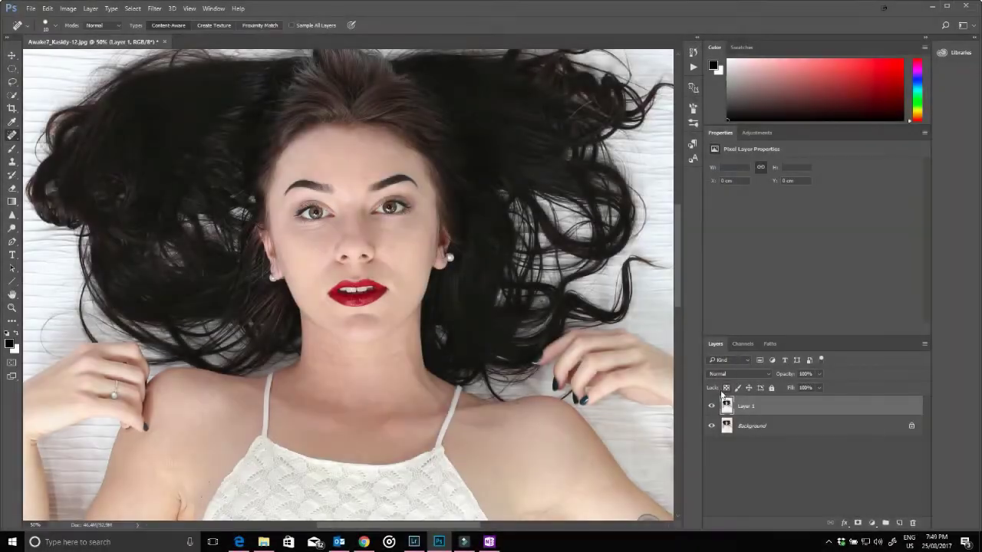
{"action": "left_click", "coordinate": [711, 407]}
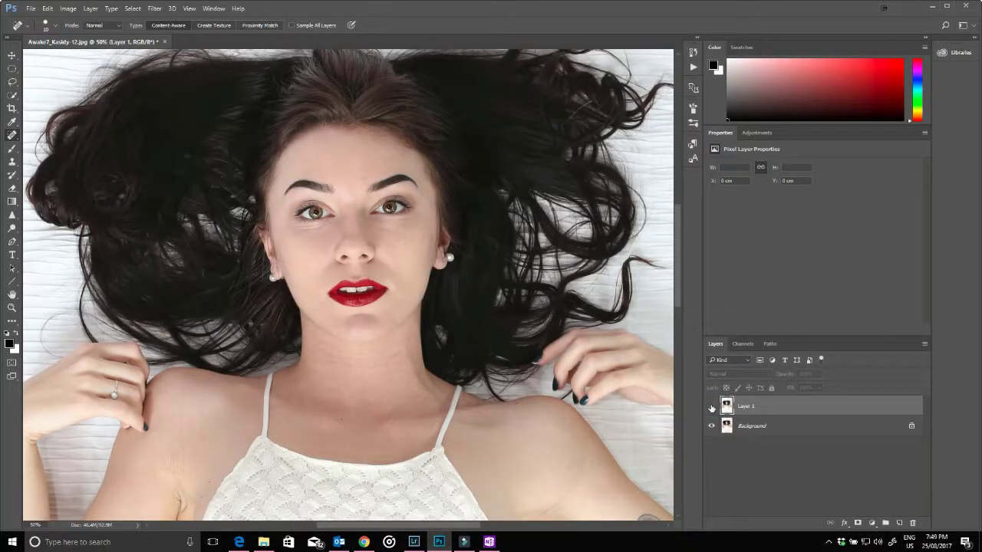
{"action": "left_click", "coordinate": [711, 407]}
{"action": "left_click", "coordinate": [711, 407]}
{"action": "left_click", "coordinate": [711, 407]}
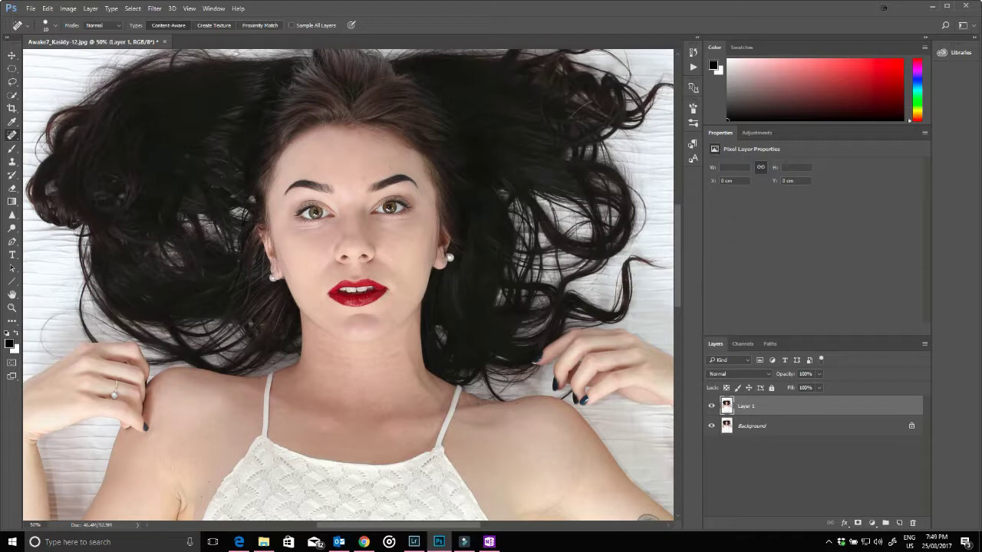
{"action": "left_click", "coordinate": [711, 407]}
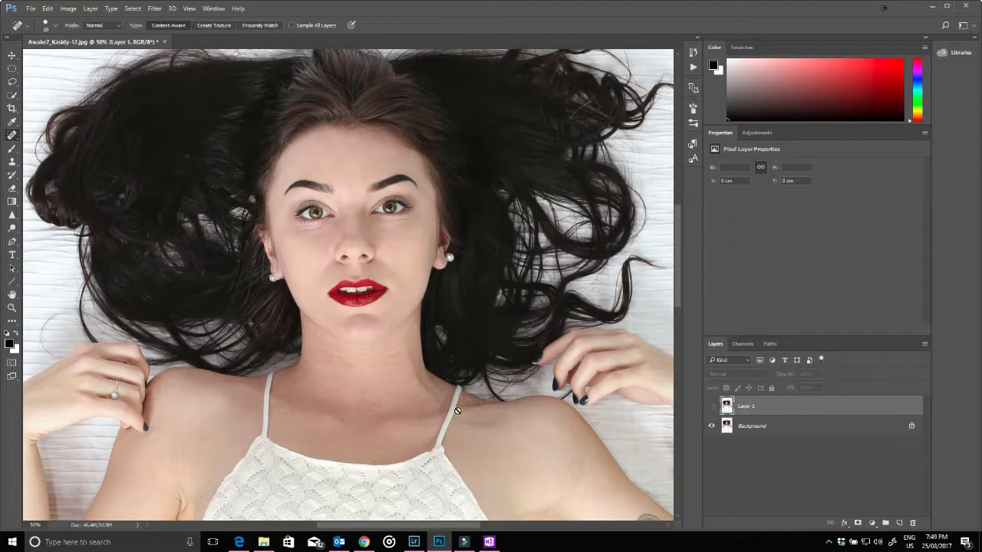
{"action": "left_click", "coordinate": [711, 406]}
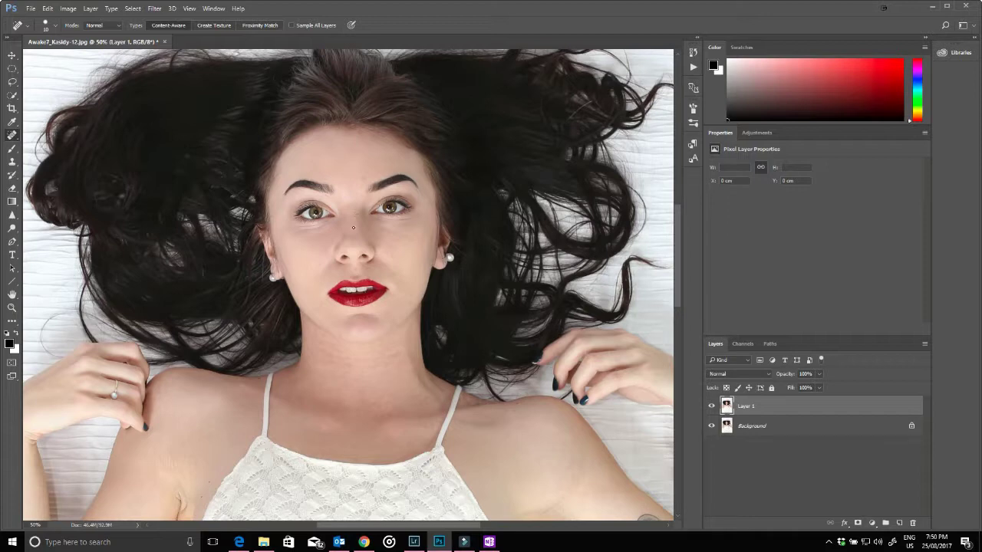
Add a Curves adjustment layer with its midpoint raised slightly and name it Dodge.
{"action": "scroll", "coordinate": [353, 227], "scroll_direction": "up", "scroll_amount": 1}
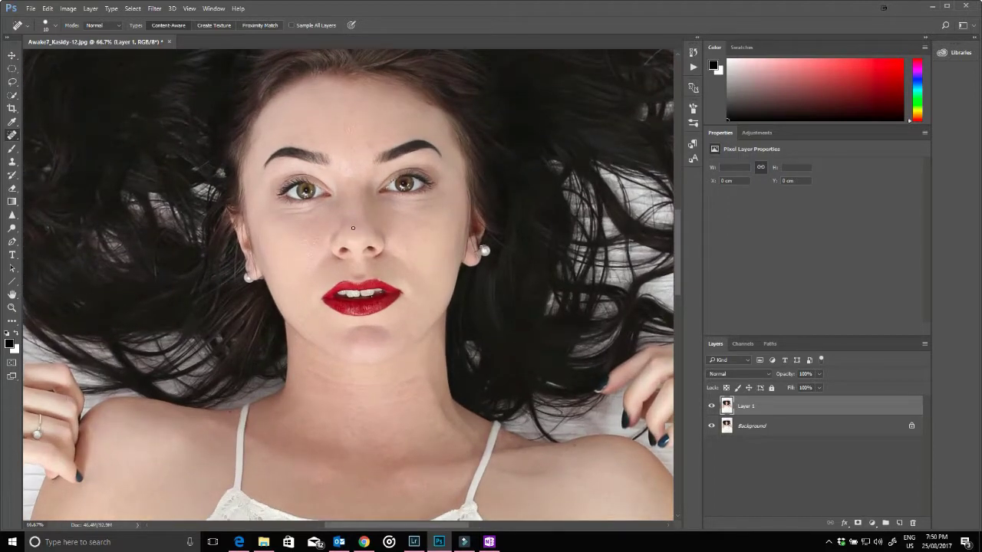
{"action": "left_click_drag", "start_coordinate": [420, 249], "coordinate": [418, 271]}
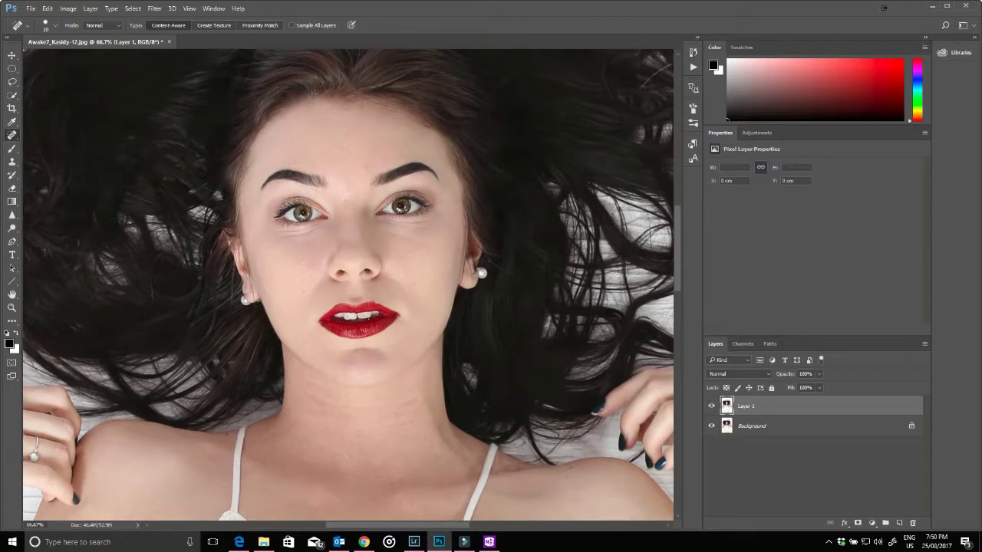
{"action": "left_click", "coordinate": [873, 524]}
{"action": "left_click", "coordinate": [880, 366]}
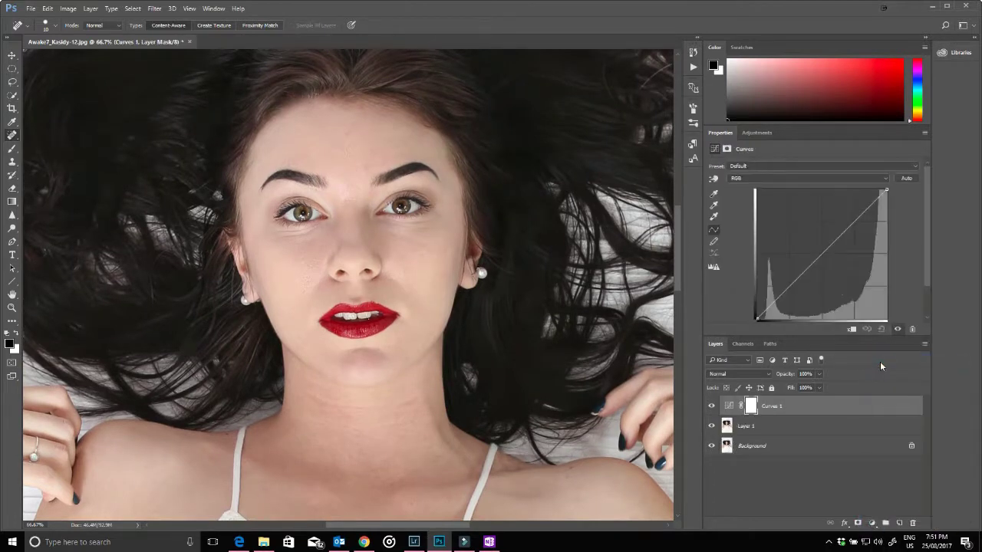
{"action": "left_click", "coordinate": [820, 252]}
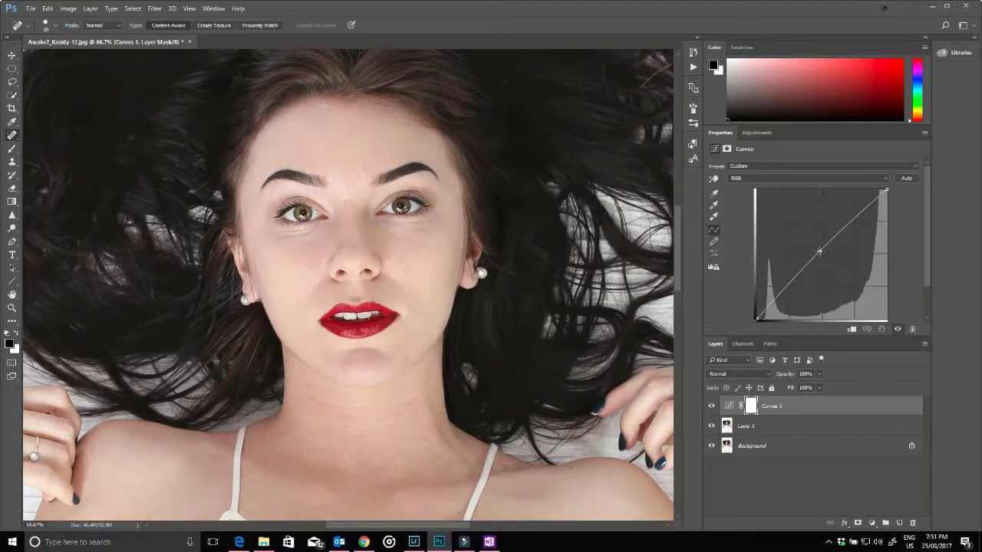
{"action": "double_click", "coordinate": [771, 406]}
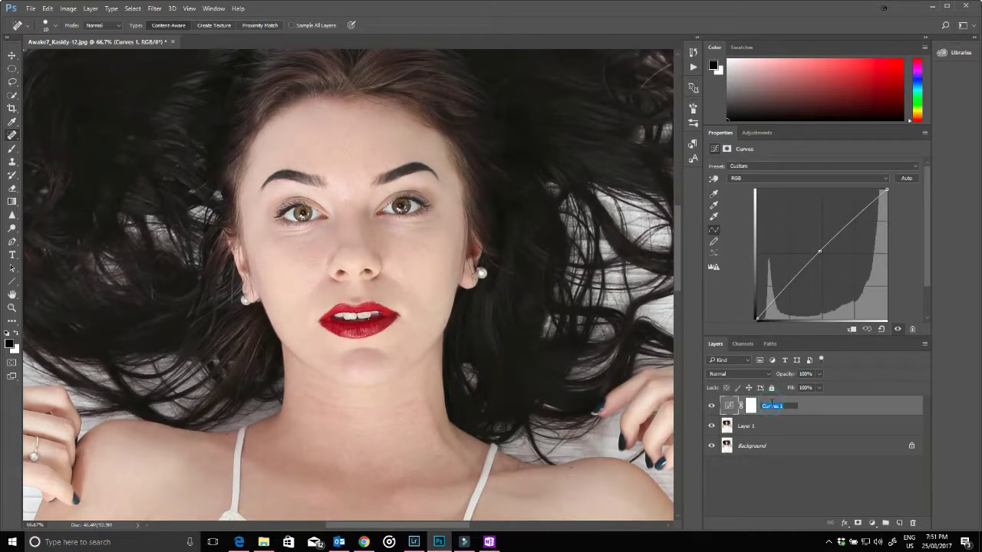
{"action": "type", "text": "Dodge"}
{"action": "key", "text": "Return"}
Add a second Curves adjustment layer with its midpoint lowered slightly and name it Burn.
{"action": "left_click", "coordinate": [871, 524]}
{"action": "left_click", "coordinate": [893, 359]}
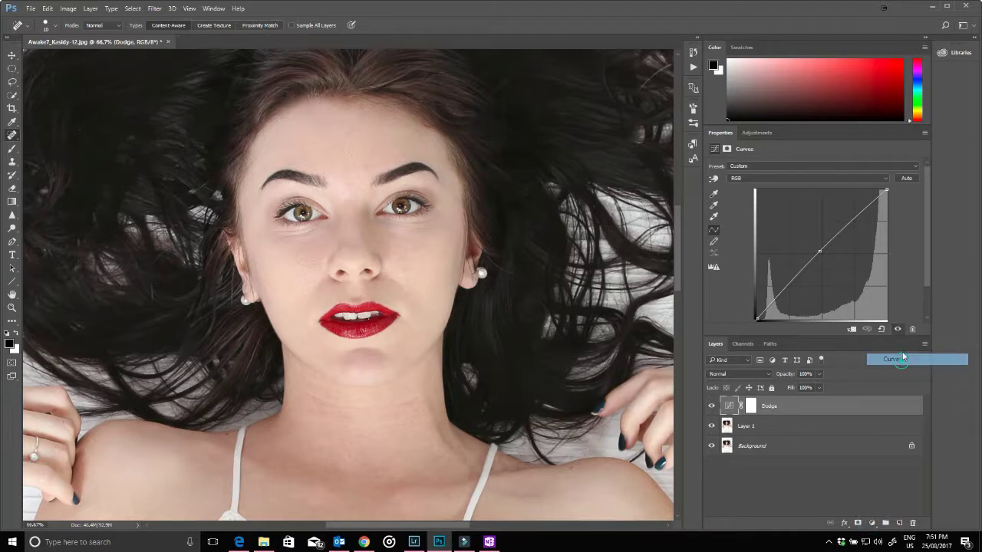
{"action": "left_click_drag", "start_coordinate": [821, 254], "coordinate": [823, 260]}
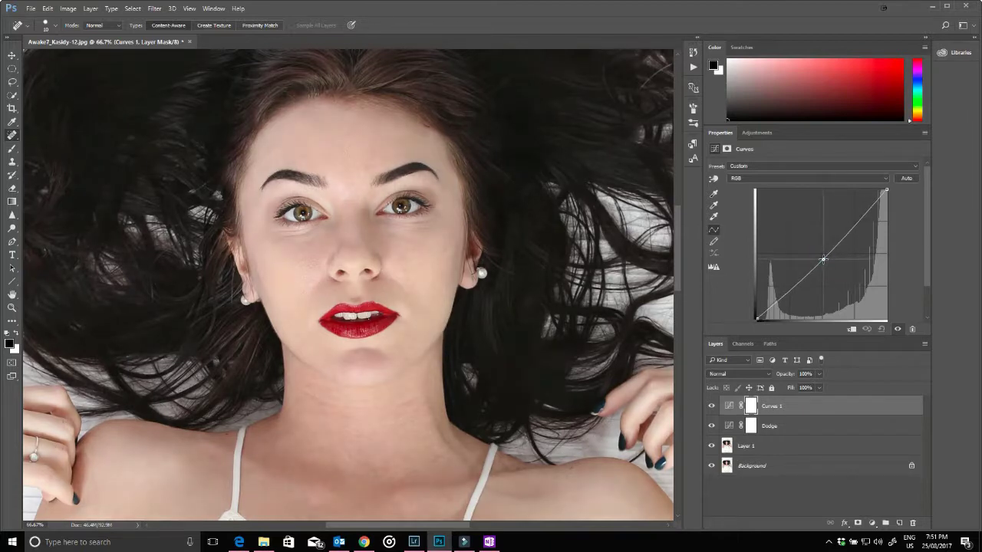
{"action": "double_click", "coordinate": [771, 406]}
{"action": "type", "text": "Burn"}
{"action": "key", "text": "Return"}
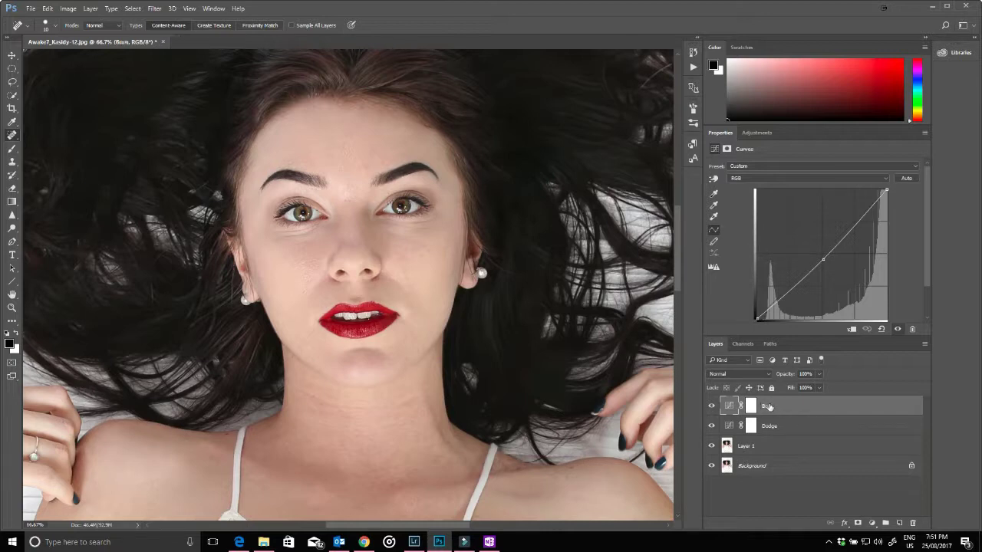
{"action": "double_click", "coordinate": [769, 407]}
{"action": "left_click", "coordinate": [771, 405]}
{"action": "key", "text": "Return"}
Invert the layer masks of the Dodge and Burn layers to black.
{"action": "left_click", "coordinate": [774, 433]}
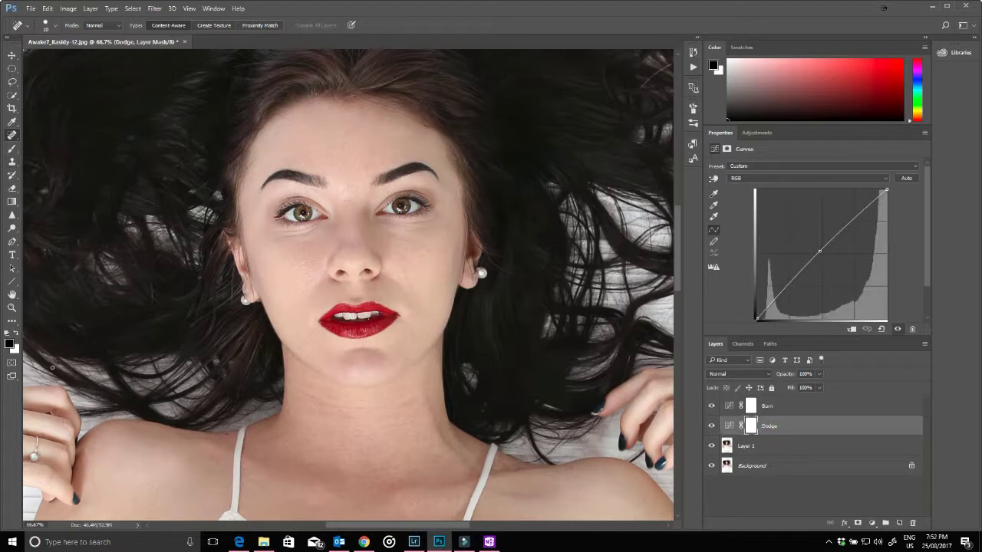
{"action": "key", "text": "ctrl+i"}
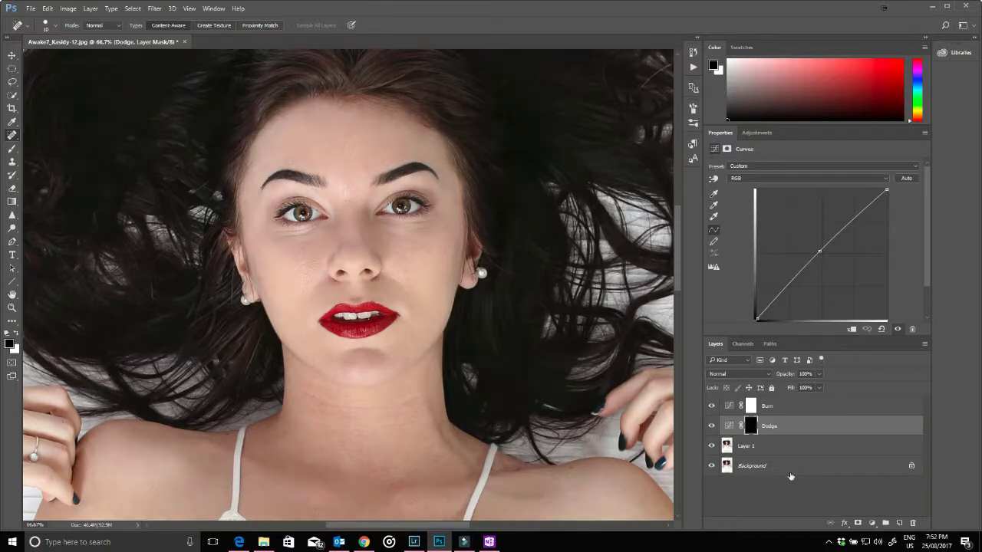
{"action": "left_click", "coordinate": [753, 407]}
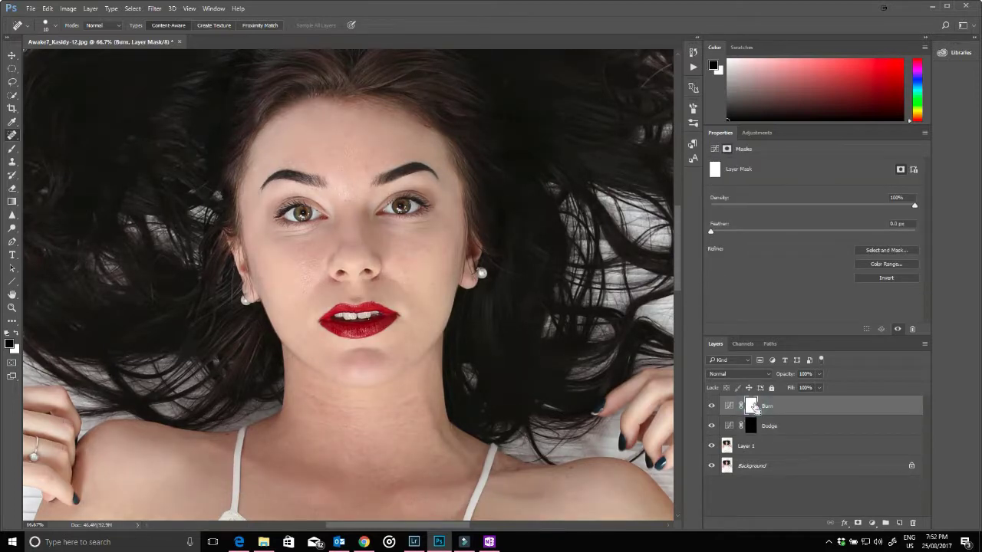
{"action": "key", "text": "ctrl+i"}
Target the Dodge mask and set up a white Brush with a 31 px size and 24% flow.
{"action": "left_click", "coordinate": [752, 426]}
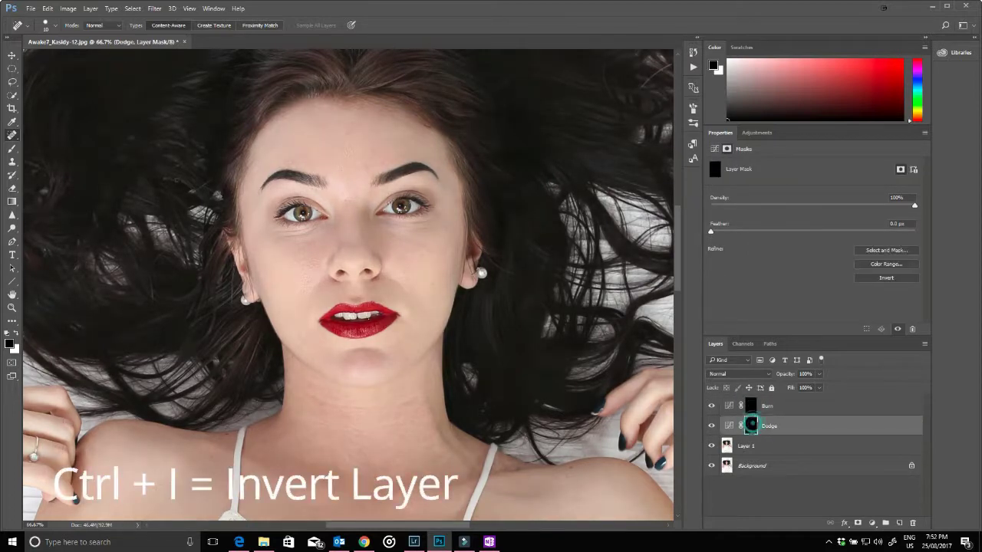
{"action": "left_click", "coordinate": [13, 333]}
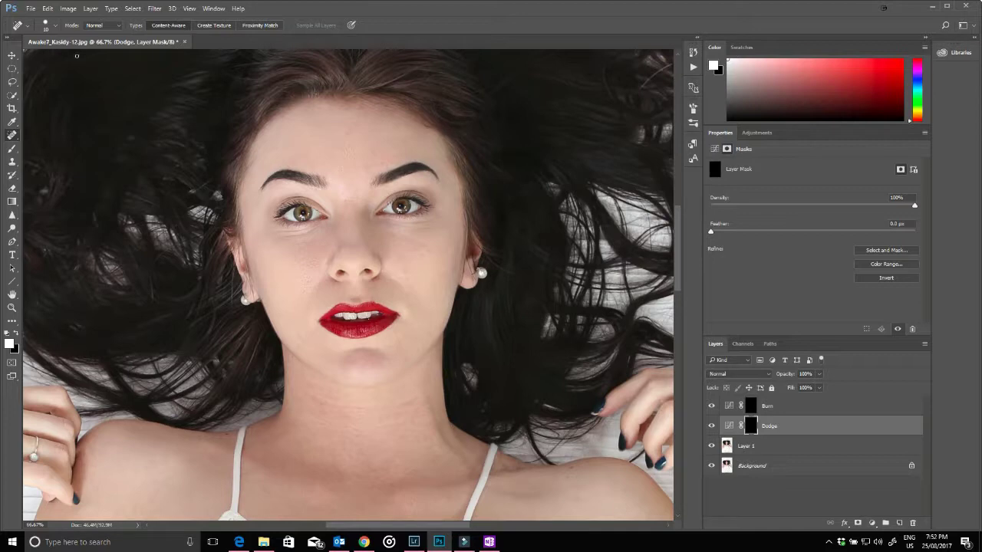
{"action": "left_click", "coordinate": [12, 148]}
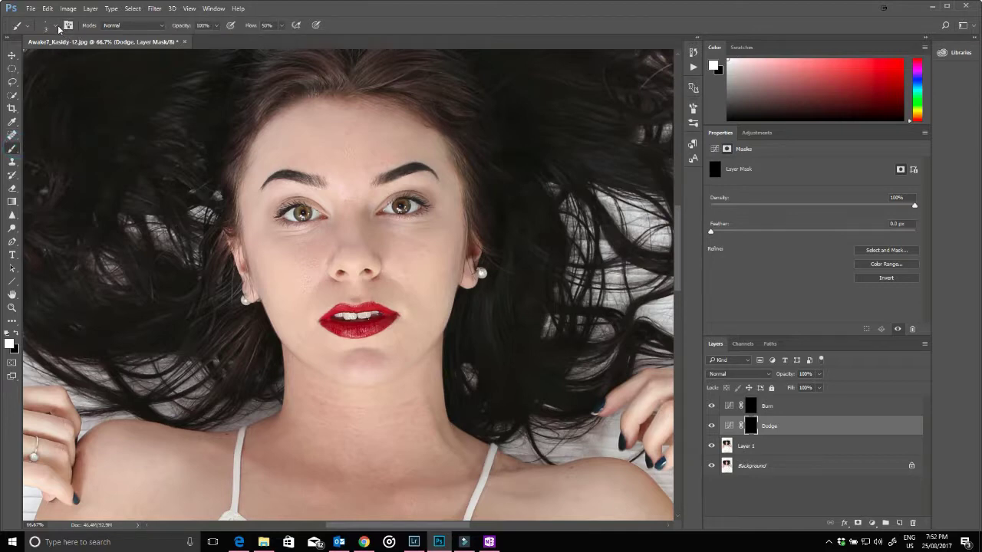
{"action": "left_click", "coordinate": [55, 26]}
{"action": "left_click_drag", "start_coordinate": [60, 60], "coordinate": [72, 61]}
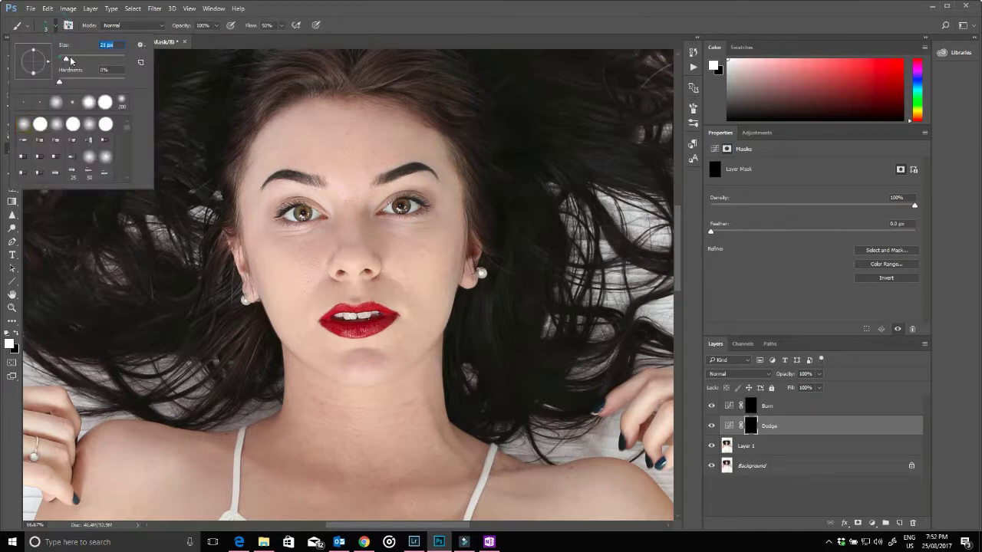
{"action": "left_click", "coordinate": [282, 25]}
{"action": "left_click", "coordinate": [269, 37]}
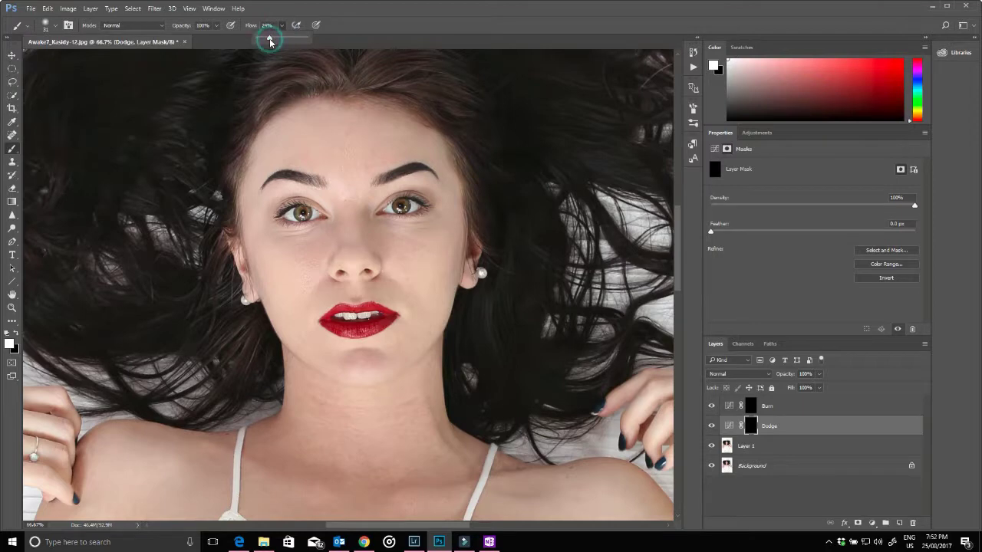
{"action": "key", "text": "ctrl+plus"}
{"action": "key", "text": "ctrl+plus"}
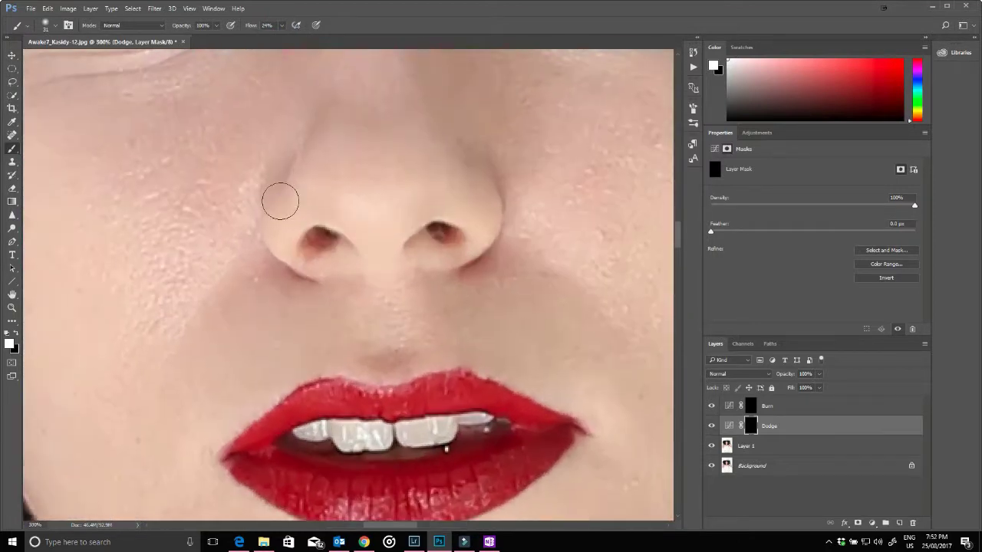
Shrink the brush to about 5 px and paint over the fine lines beneath the right-hand eye on the Dodge mask.
{"action": "left_click_drag", "start_coordinate": [477, 154], "coordinate": [455, 362]}
{"action": "key", "text": "ctrl+minus"}
{"action": "key", "text": "ctrl+minus"}
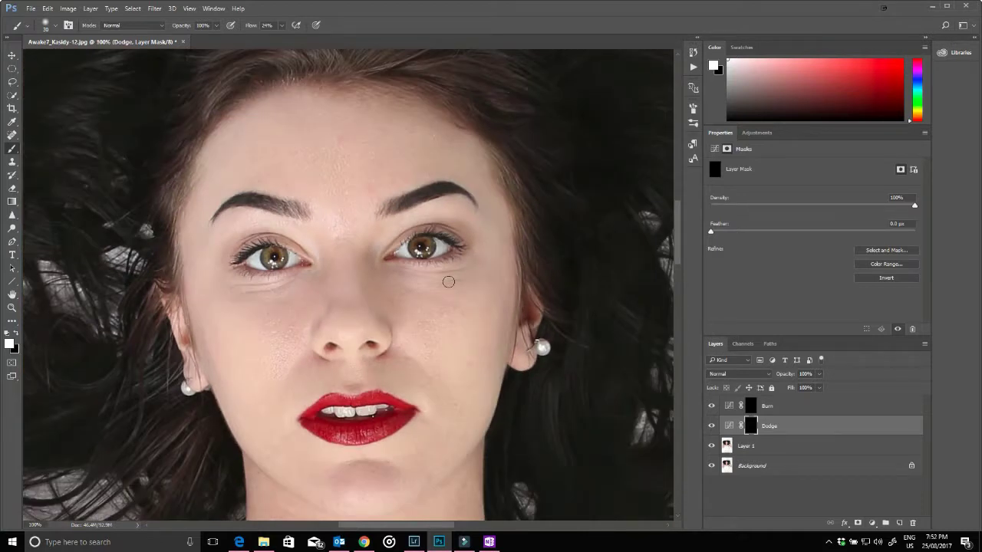
{"action": "key", "text": "bracketleft"}
{"action": "key", "text": "bracketleft"}
{"action": "key", "text": "bracketleft"}
{"action": "key", "text": "ctrl+plus"}
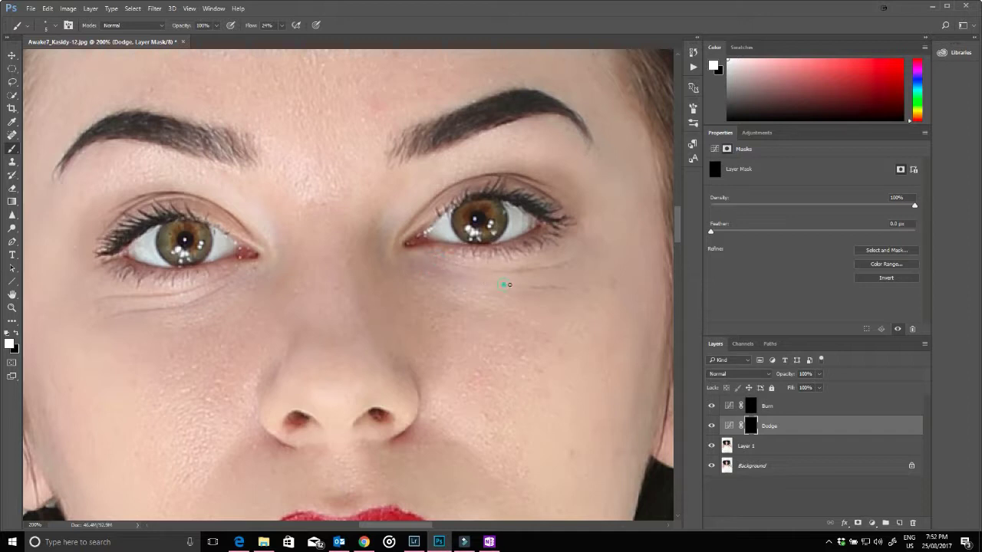
{"action": "left_click_drag", "start_coordinate": [528, 287], "coordinate": [558, 287]}
{"action": "left_click_drag", "start_coordinate": [561, 289], "coordinate": [541, 288]}
Check the lightened lines under the right-hand eye by hiding and showing the Dodge layer.
{"action": "left_click", "coordinate": [712, 425]}
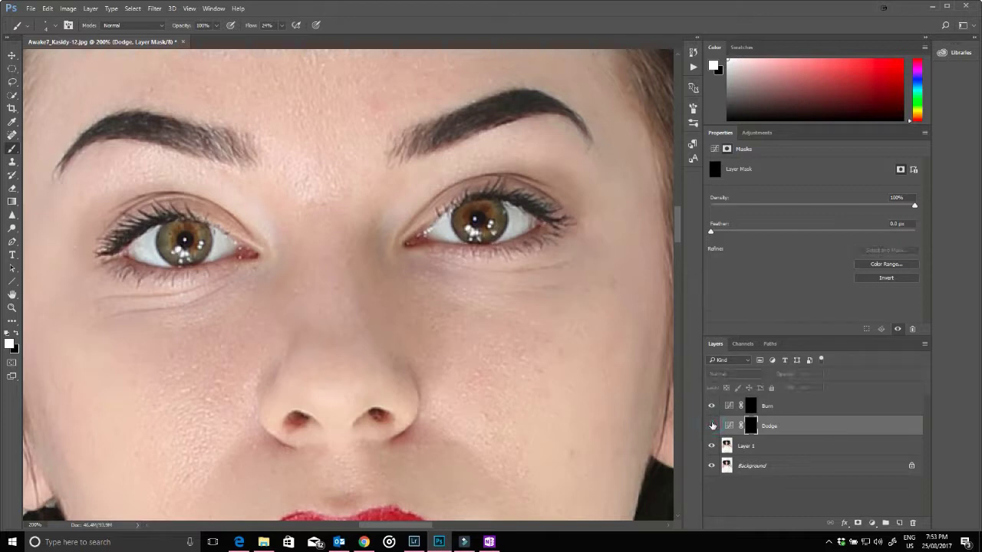
{"action": "left_click", "coordinate": [712, 427]}
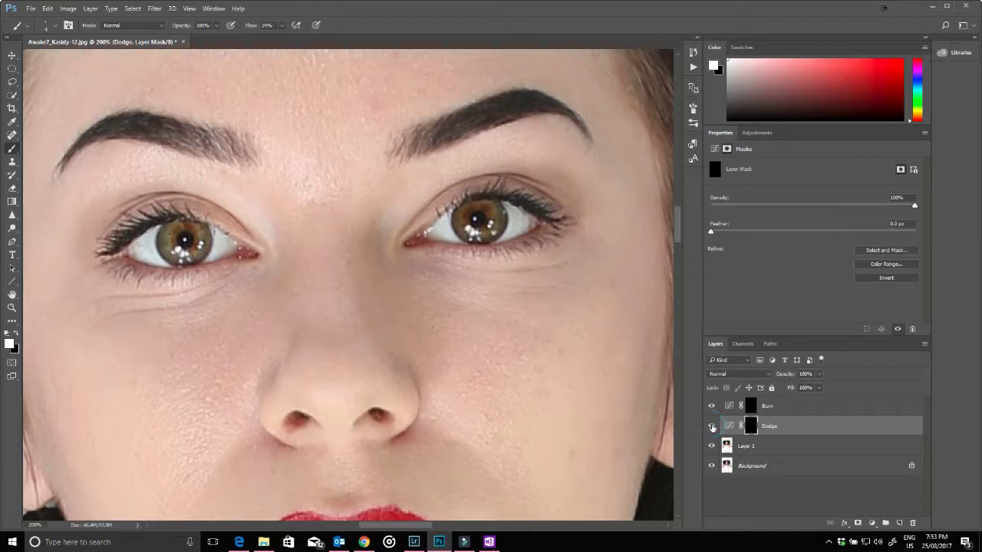
{"action": "left_click", "coordinate": [712, 427]}
{"action": "left_click", "coordinate": [711, 426]}
Dodge the remaining creases beneath the outer half of the right-hand eye, finishing with a 3 px brush.
{"action": "key", "text": "ctrl+plus"}
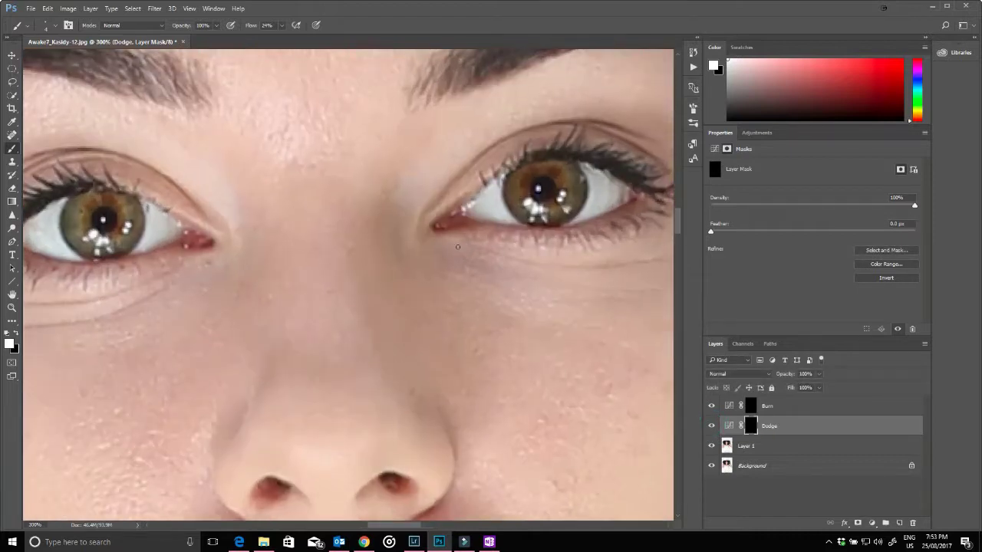
{"action": "left_click_drag", "start_coordinate": [550, 291], "coordinate": [486, 300]}
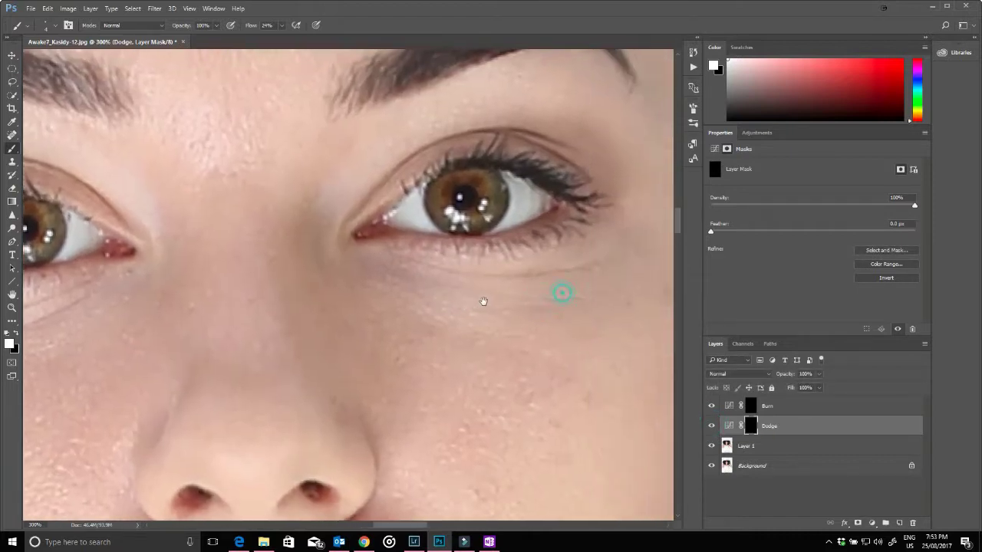
{"action": "left_click", "coordinate": [524, 277]}
{"action": "left_click", "coordinate": [711, 426]}
{"action": "left_click", "coordinate": [711, 426]}
{"action": "left_click_drag", "start_coordinate": [569, 271], "coordinate": [550, 273]}
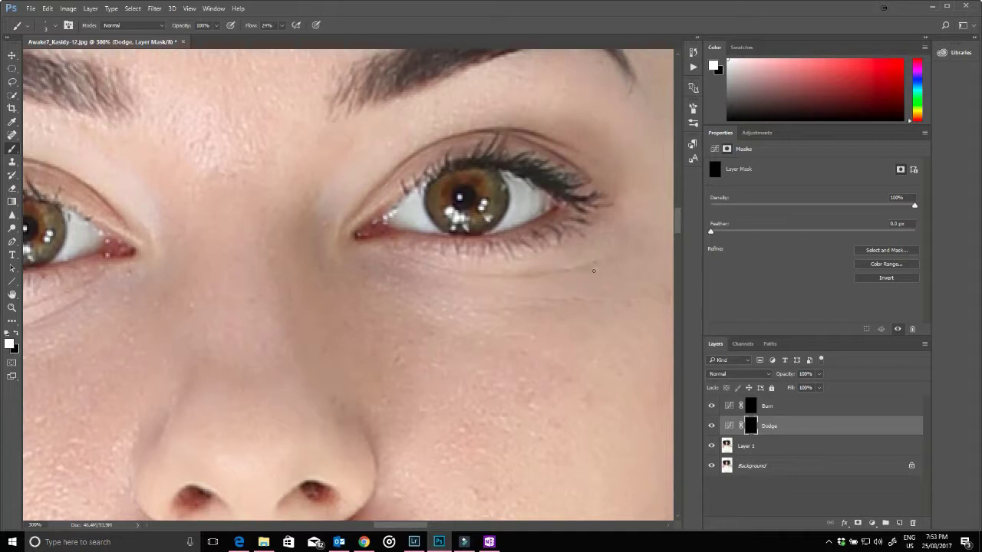
{"action": "left_click_drag", "start_coordinate": [569, 270], "coordinate": [535, 276]}
{"action": "left_click", "coordinate": [564, 300]}
{"action": "left_click", "coordinate": [530, 305]}
{"action": "left_click", "coordinate": [523, 308]}
Compare the right-hand eye area with the Dodge layer hidden and shown.
{"action": "left_click", "coordinate": [712, 425]}
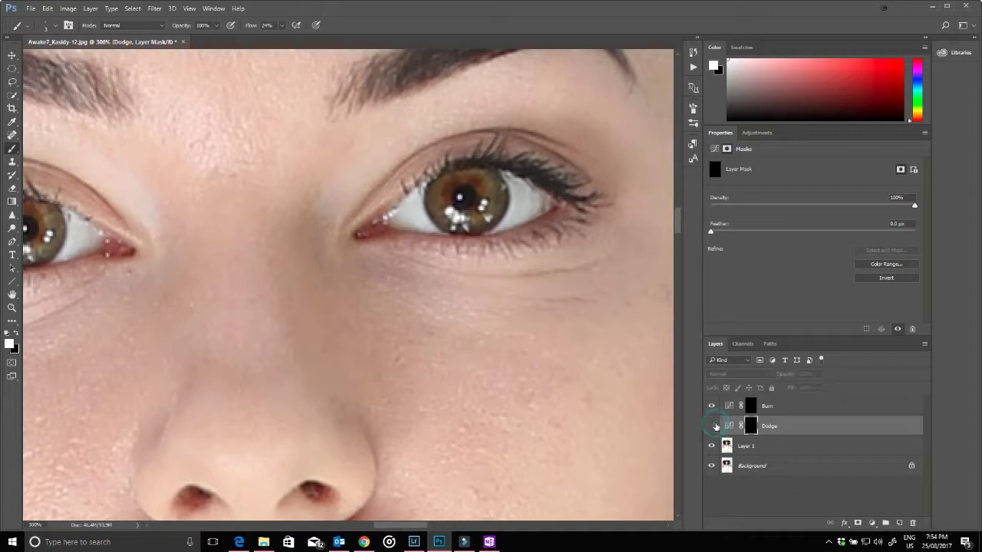
{"action": "left_click", "coordinate": [715, 426]}
{"action": "left_click", "coordinate": [716, 427]}
{"action": "left_click", "coordinate": [716, 426]}
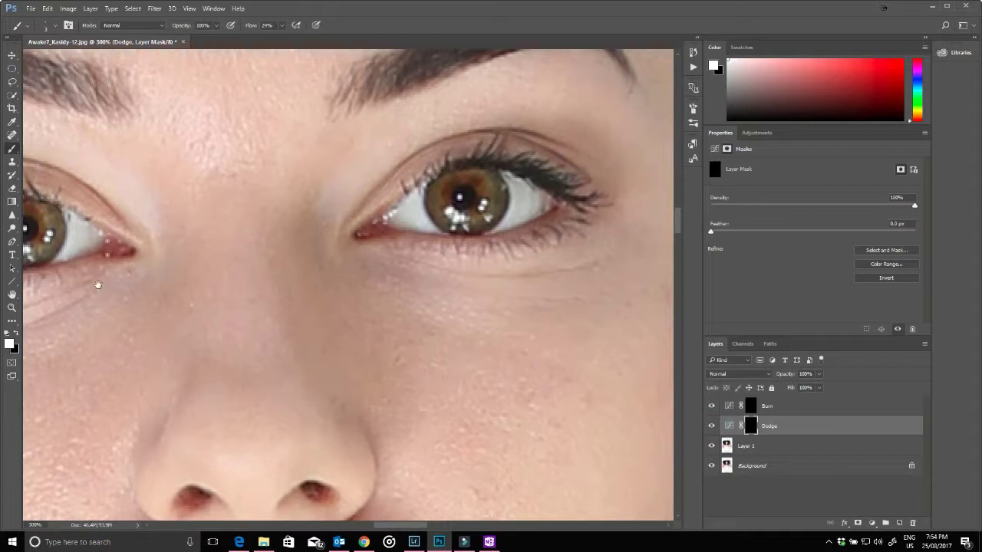
Raise the brush flow to 71% and dodge the creases beneath the left-hand eye with a 4 px brush.
{"action": "left_click_drag", "start_coordinate": [104, 284], "coordinate": [513, 261]}
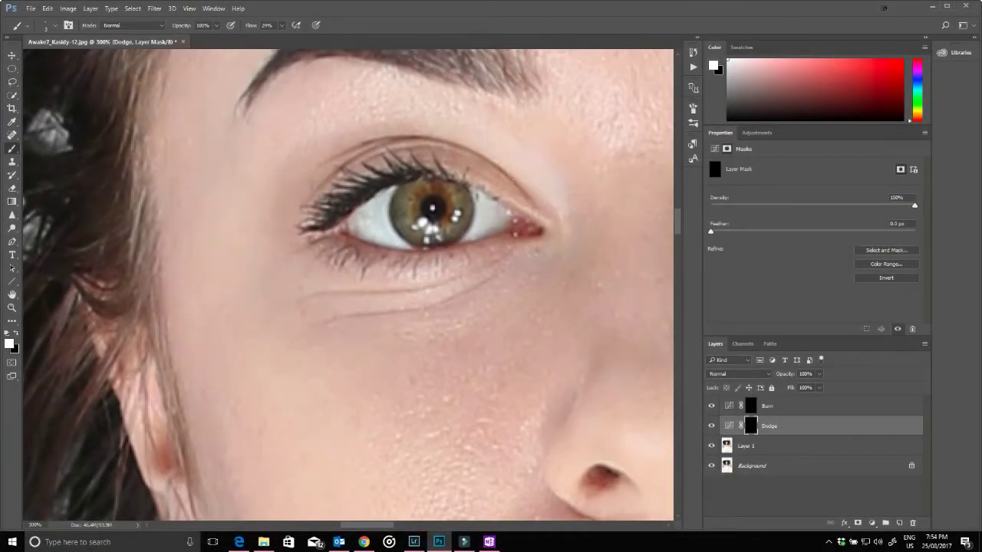
{"action": "left_click_drag", "start_coordinate": [282, 26], "coordinate": [288, 33]}
{"action": "left_click", "coordinate": [711, 427]}
{"action": "left_click", "coordinate": [711, 427]}
{"action": "mouse_move", "coordinate": [282, 26]}
{"action": "left_mouse_down"}
{"action": "mouse_move", "coordinate": [282, 36]}
{"action": "mouse_move", "coordinate": [298, 36]}
{"action": "left_mouse_up"}
{"action": "left_click_drag", "start_coordinate": [369, 292], "coordinate": [390, 292]}
{"action": "key", "text": "ctrl+plus"}
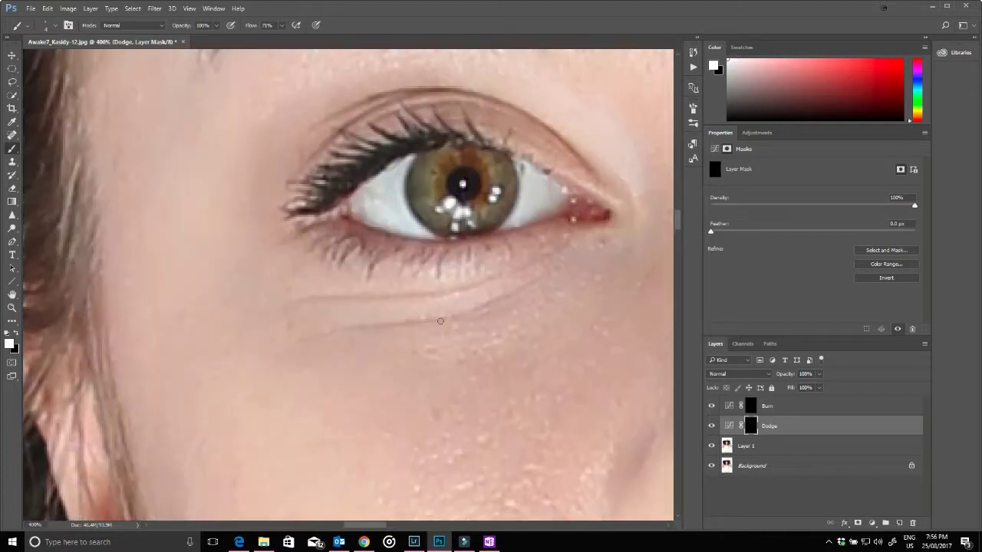
{"action": "key", "text": "ctrl+minus"}
{"action": "key", "text": "F5"}
{"action": "key", "text": "F5"}
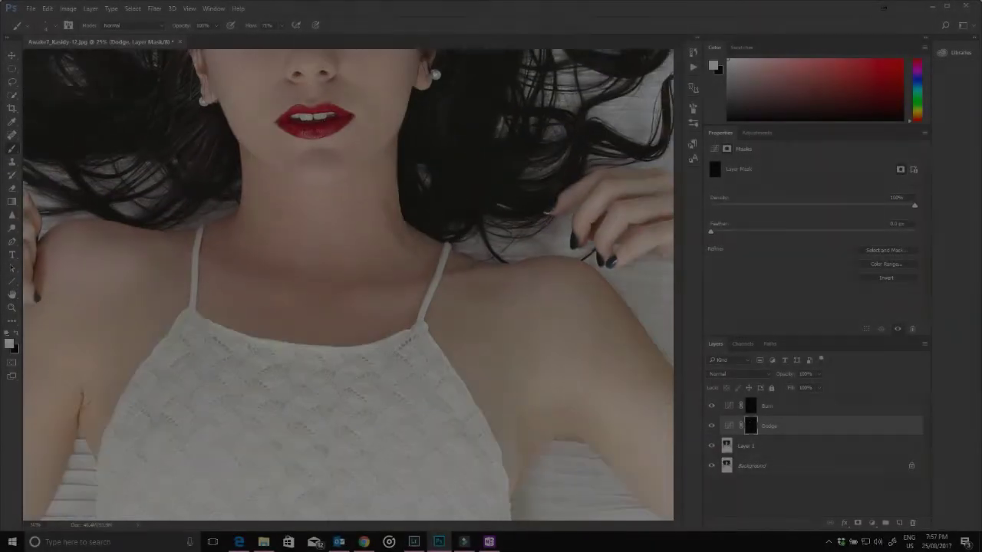
Compare the whole face with the Dodge layer hidden and shown.
{"action": "left_click_drag", "start_coordinate": [289, 93], "coordinate": [339, 275]}
{"action": "key", "text": "ctrl+plus"}
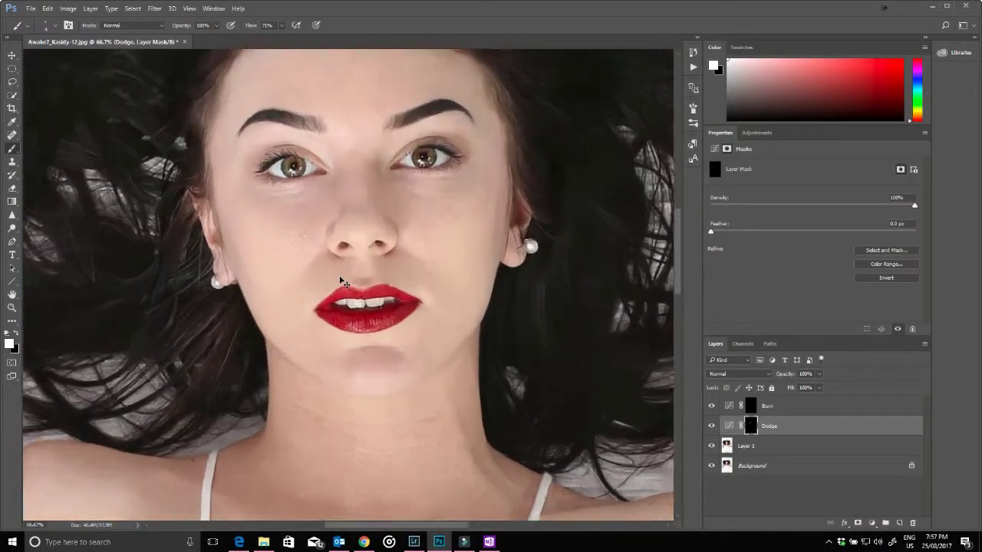
{"action": "key", "text": "ctrl+plus"}
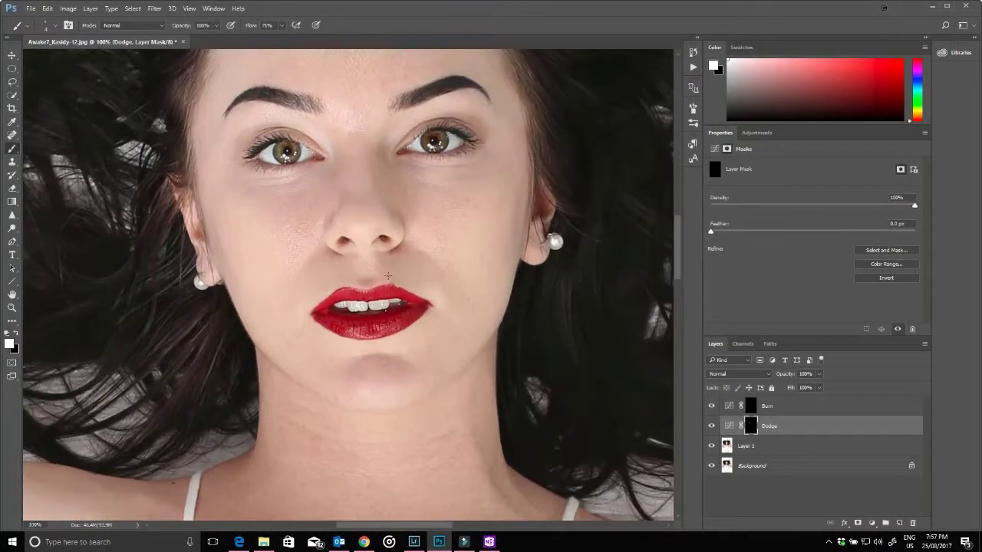
{"action": "left_click", "coordinate": [712, 428]}
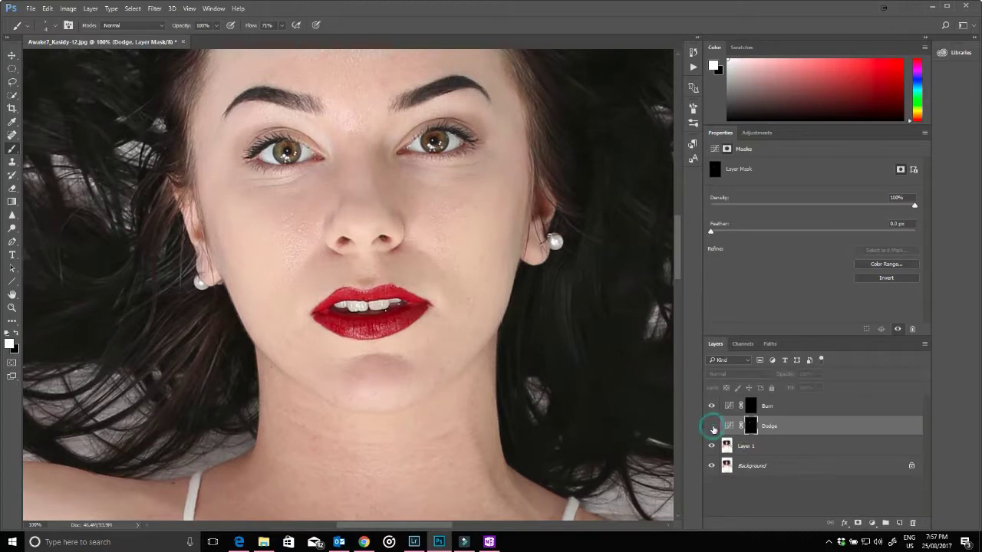
{"action": "left_click", "coordinate": [711, 428]}
{"action": "left_click", "coordinate": [712, 428]}
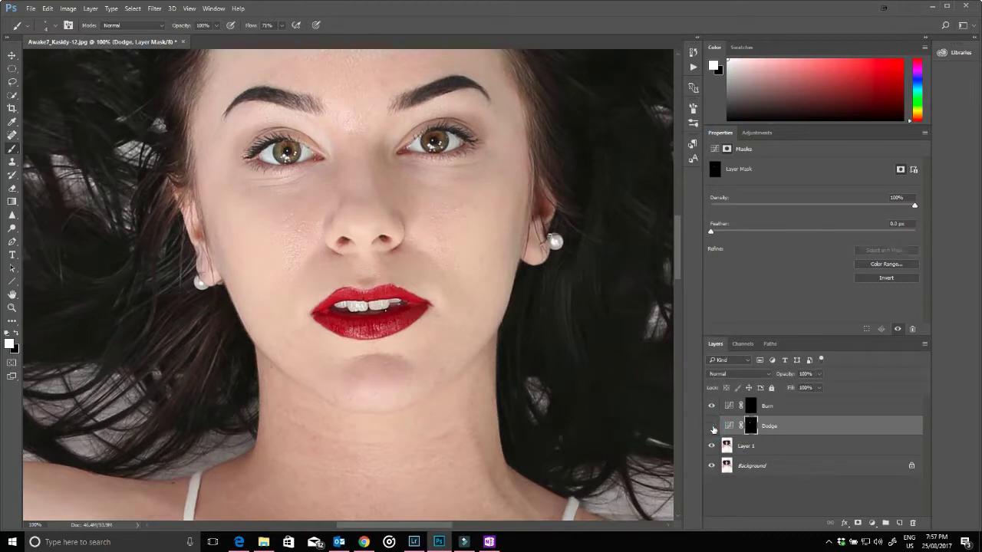
{"action": "left_click", "coordinate": [712, 428]}
{"action": "left_click", "coordinate": [712, 428]}
{"action": "left_click", "coordinate": [712, 428]}
Dodge a spot of skin just beneath the right-hand eye and check it against the hidden Dodge layer.
{"action": "left_click", "coordinate": [445, 172]}
{"action": "left_click", "coordinate": [711, 426]}
{"action": "left_click", "coordinate": [711, 425]}
Examine the skin around the chin, mouth, nose and cheeks for remaining dark spots.
{"action": "key", "text": "ctrl+plus"}
{"action": "key", "text": "ctrl+plus"}
{"action": "left_click_drag", "start_coordinate": [356, 333], "coordinate": [459, 223]}
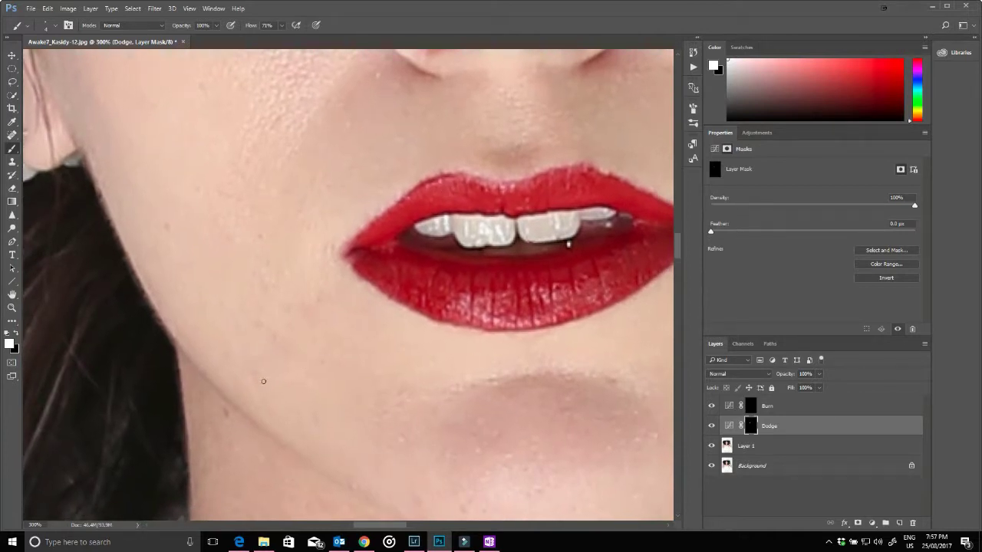
{"action": "key", "text": "ctrl+minus"}
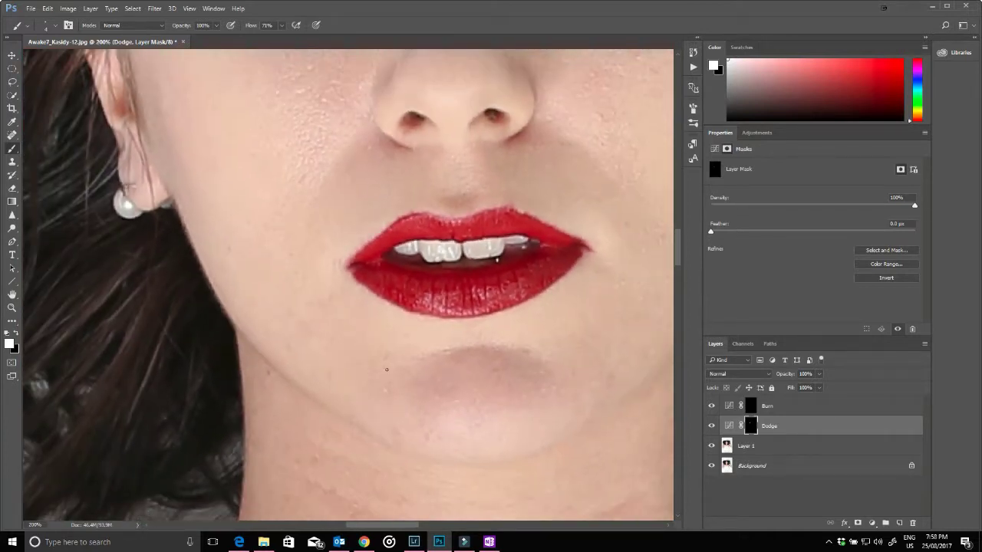
{"action": "left_click_drag", "start_coordinate": [374, 152], "coordinate": [307, 251]}
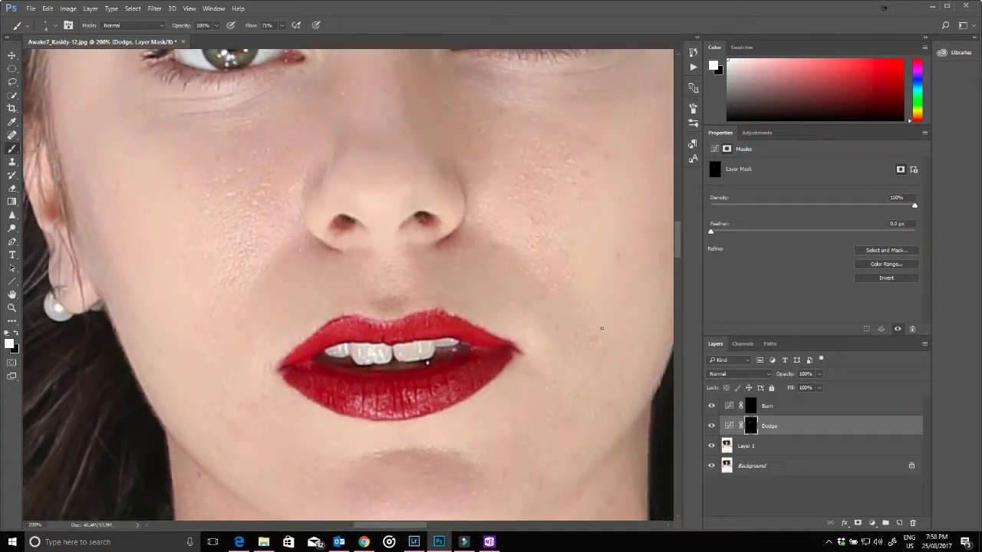
{"action": "left_click_drag", "start_coordinate": [609, 175], "coordinate": [537, 296]}
{"action": "left_click_drag", "start_coordinate": [362, 170], "coordinate": [422, 282]}
{"action": "left_click_drag", "start_coordinate": [442, 318], "coordinate": [541, 160]}
{"action": "left_click_drag", "start_coordinate": [325, 305], "coordinate": [279, 180]}
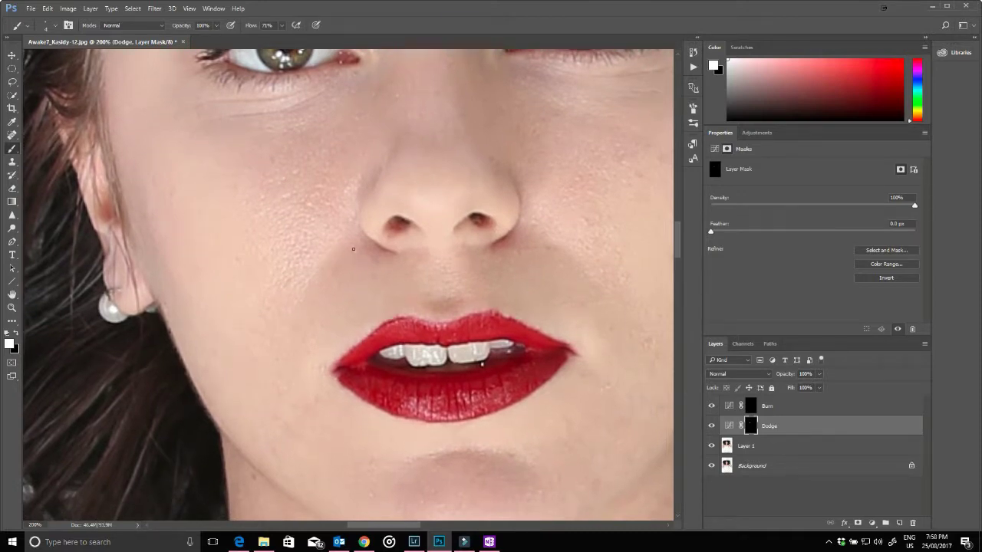
Dodge the shadowed skin beside the left-hand nostril on the Dodge mask.
{"action": "key", "text": "ctrl+plus"}
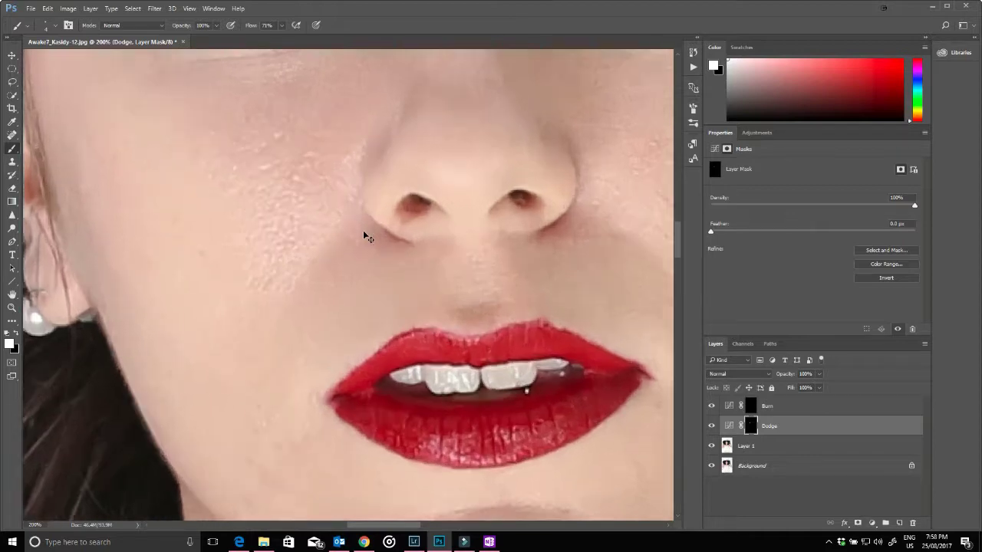
{"action": "left_click", "coordinate": [750, 405]}
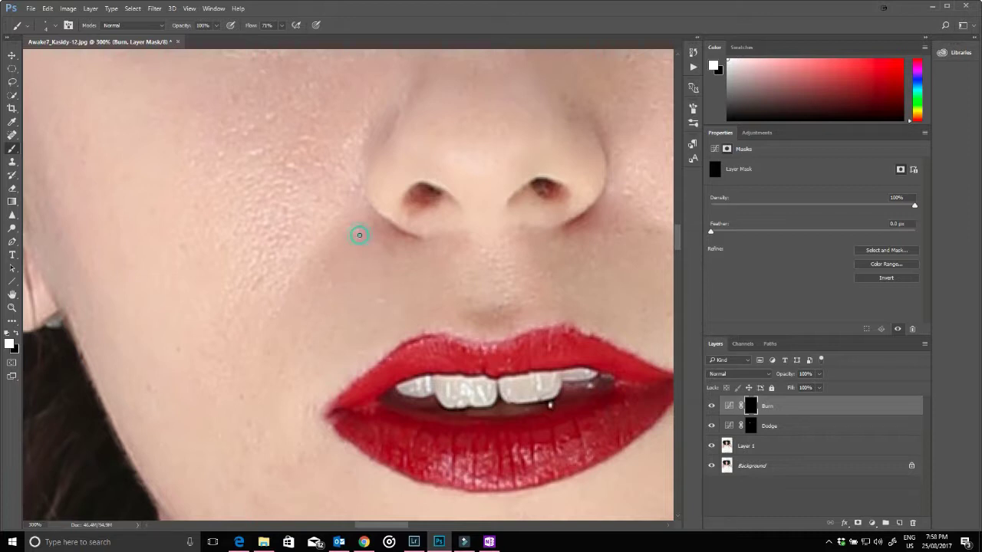
{"action": "left_click", "coordinate": [750, 425]}
{"action": "left_click", "coordinate": [360, 233]}
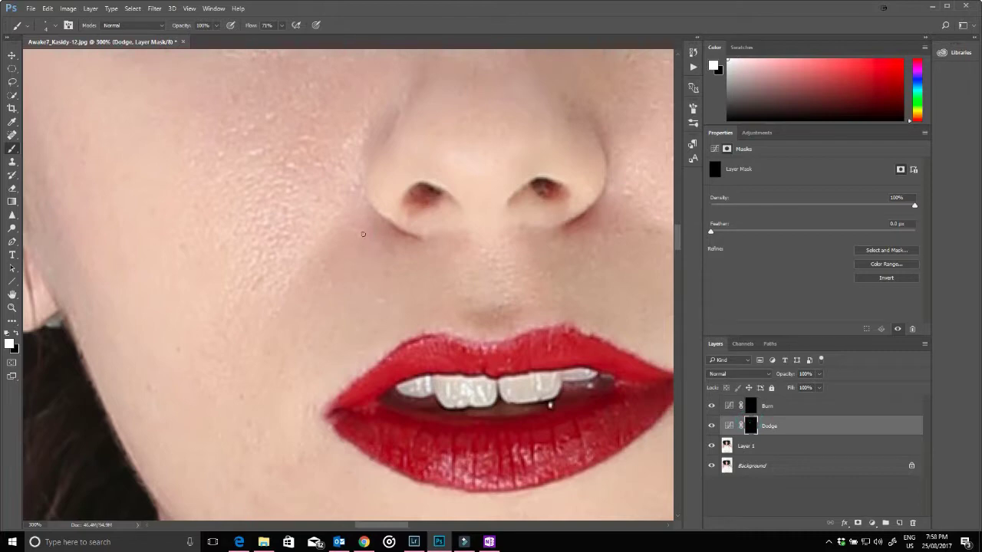
Darken the iris rim and pupil of the left-hand eye by painting white on the Burn mask.
{"action": "scroll", "coordinate": [365, 242], "scroll_direction": "down", "scroll_amount": 3}
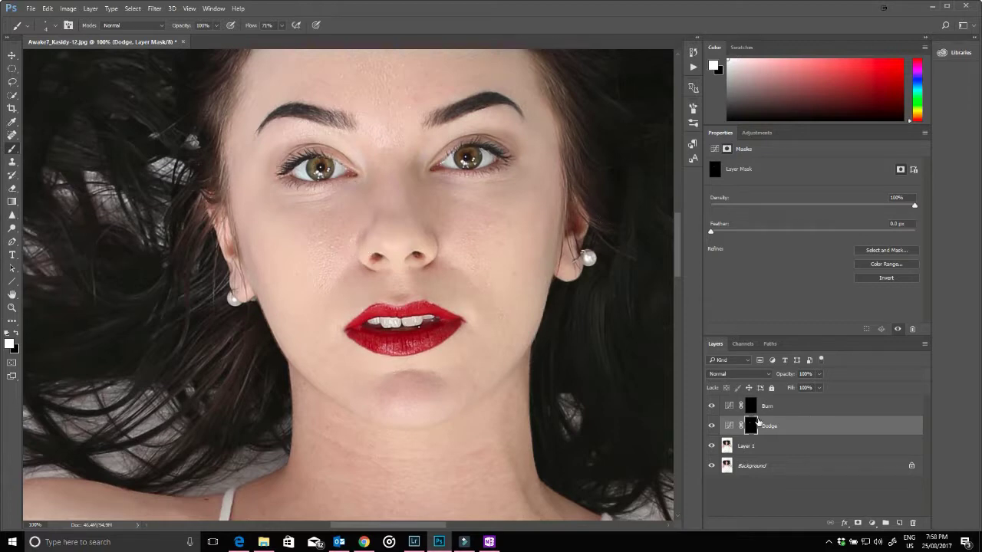
{"action": "key", "text": "ctrl+plus"}
{"action": "key", "text": "ctrl+plus"}
{"action": "scroll", "coordinate": [514, 257], "scroll_direction": "up", "scroll_amount": 8}
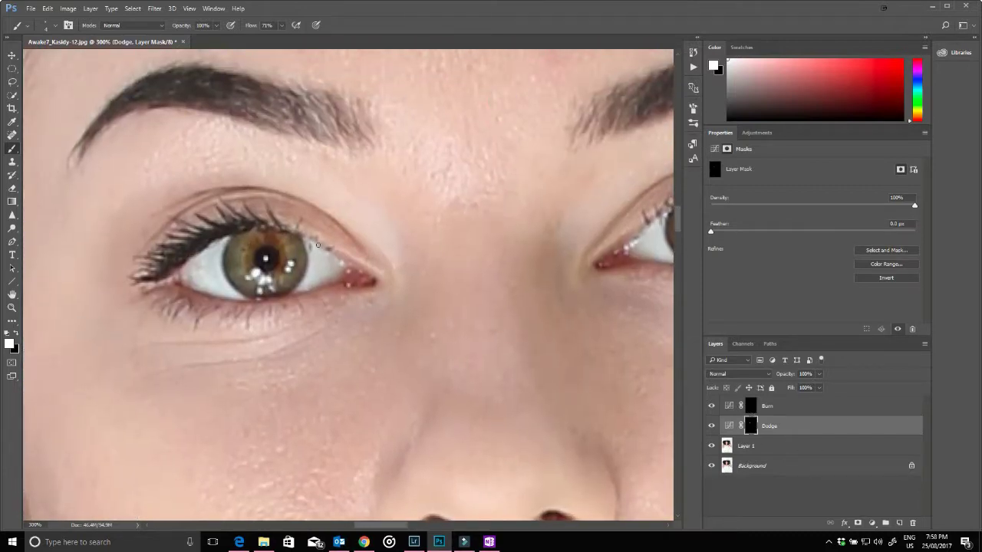
{"action": "left_click", "coordinate": [750, 406]}
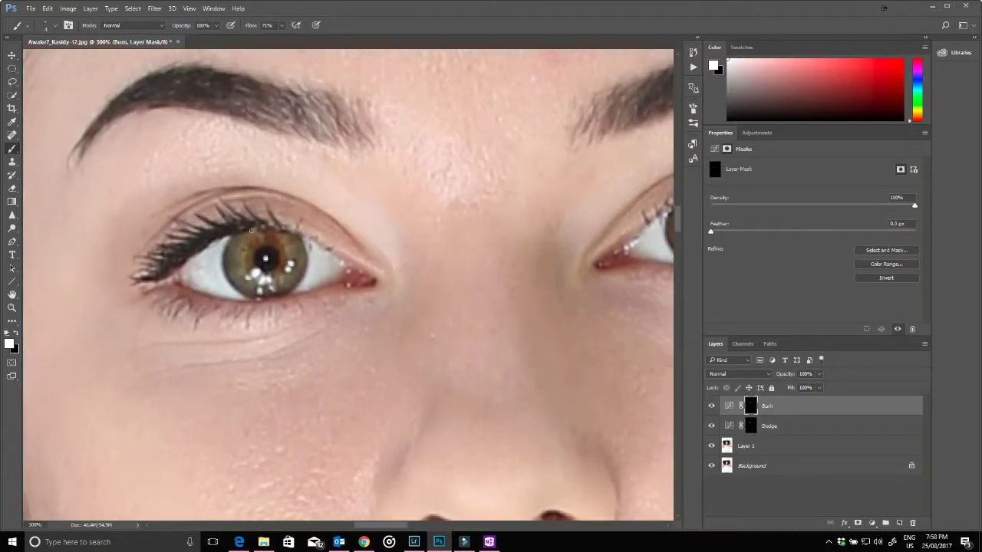
{"action": "left_click", "coordinate": [297, 236]}
{"action": "left_click_drag", "start_coordinate": [267, 247], "coordinate": [255, 256]}
{"action": "mouse_move", "coordinate": [226, 264]}
{"action": "left_mouse_down"}
{"action": "mouse_move", "coordinate": [246, 291]}
{"action": "mouse_move", "coordinate": [269, 293]}
{"action": "left_mouse_up"}
Compare the left-hand eye with the Burn layer hidden and shown.
{"action": "left_click", "coordinate": [711, 406]}
{"action": "left_click", "coordinate": [711, 406]}
{"action": "left_click", "coordinate": [711, 406]}
{"action": "left_click", "coordinate": [711, 406]}
Target the Dodge mask and compare the left-hand eye and full face with the Dodge layer hidden and shown.
{"action": "left_click", "coordinate": [755, 428]}
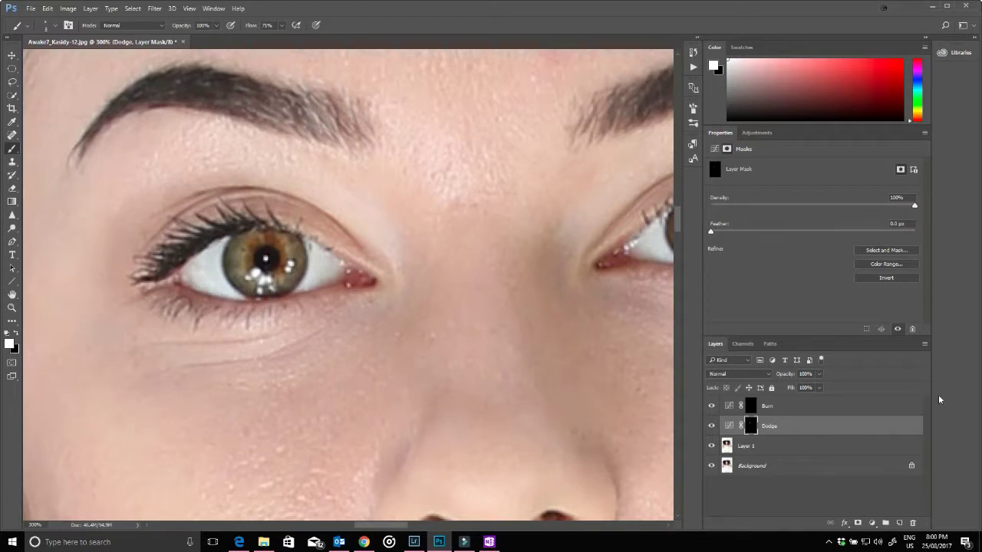
{"action": "left_click", "coordinate": [711, 427]}
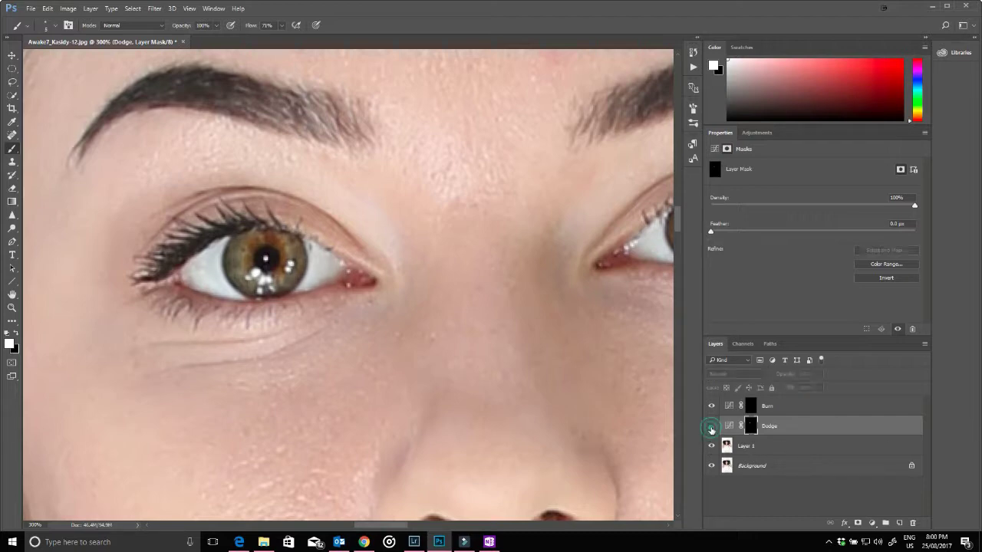
{"action": "left_click", "coordinate": [710, 428]}
{"action": "left_click", "coordinate": [708, 428]}
{"action": "key", "text": "ctrl+1"}
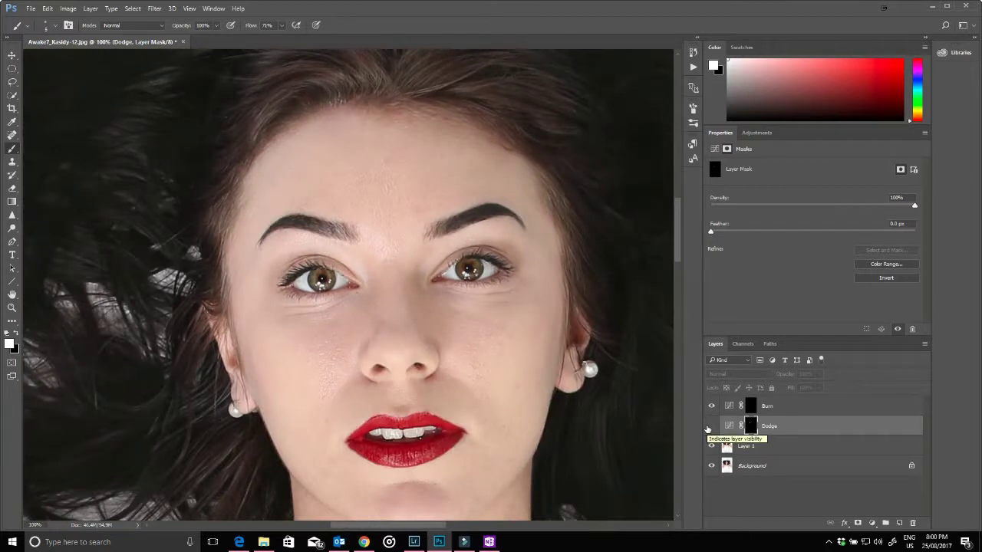
{"action": "left_click", "coordinate": [711, 426]}
{"action": "left_click", "coordinate": [711, 427]}
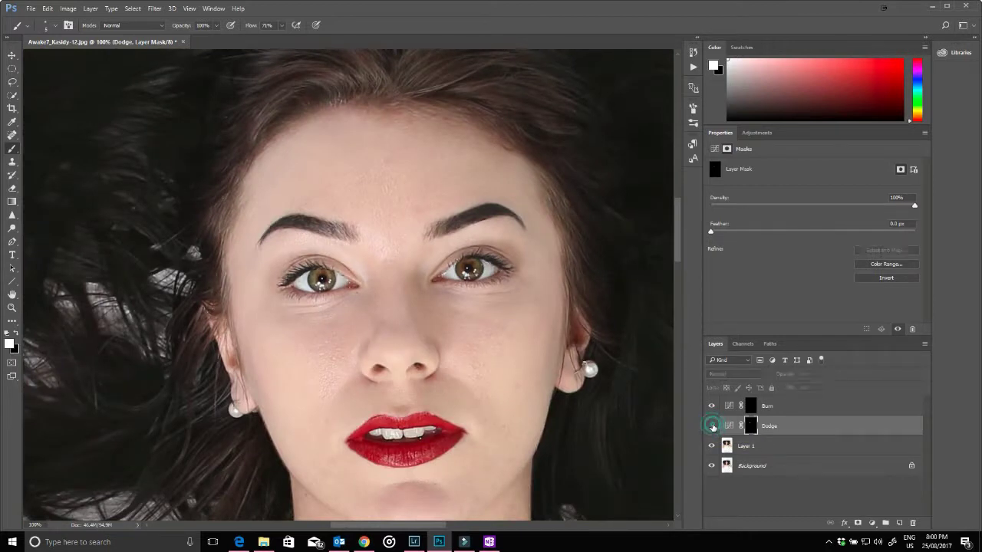
{"action": "left_click", "coordinate": [712, 426]}
{"action": "left_click", "coordinate": [712, 428]}
{"action": "left_click", "coordinate": [713, 428]}
Brighten the right-hand iris on the Dodge mask, darken it on the Burn mask, and compare the layers hidden and shown.
{"action": "key", "text": "ctrl+plus"}
{"action": "key", "text": "ctrl+plus"}
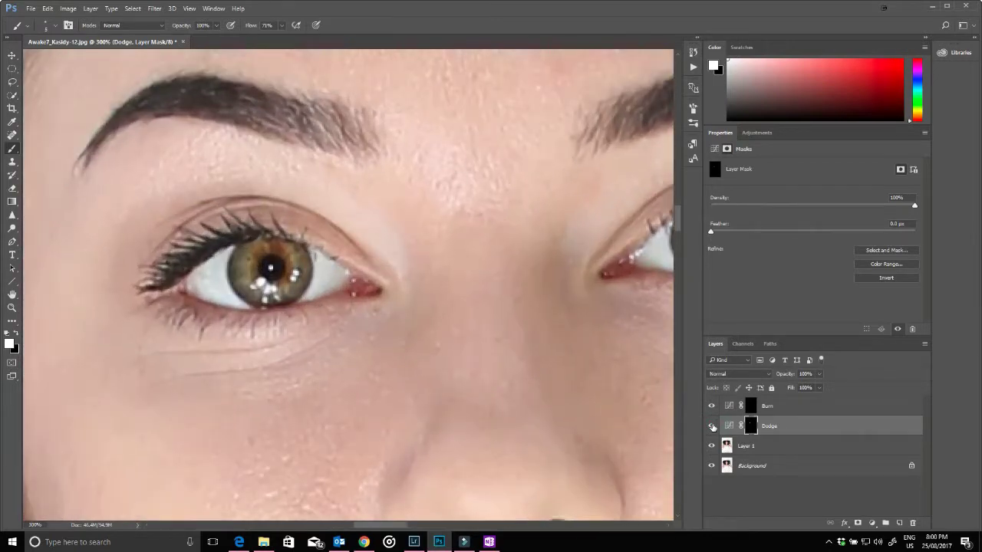
{"action": "left_click_drag", "start_coordinate": [603, 355], "coordinate": [412, 377]}
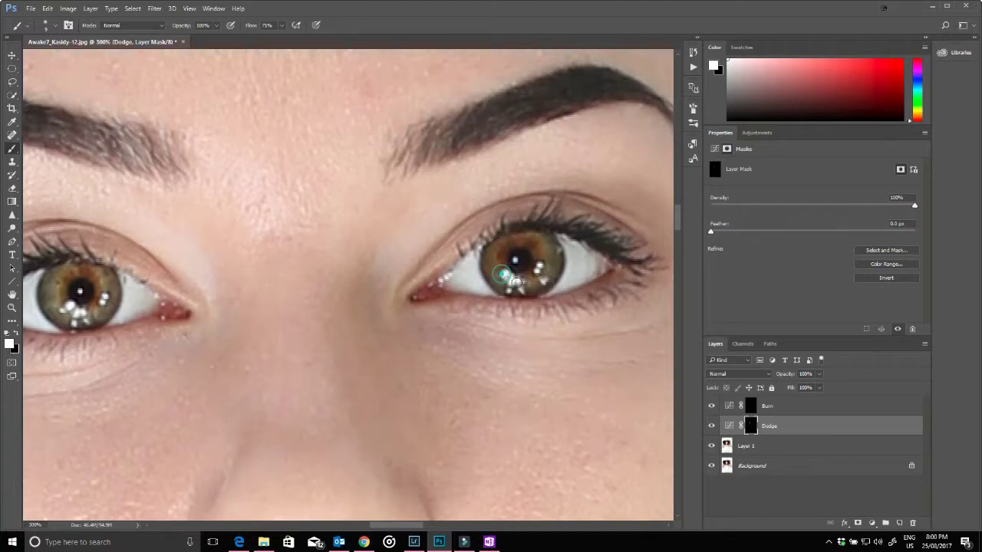
{"action": "key", "text": "alt+bracketright"}
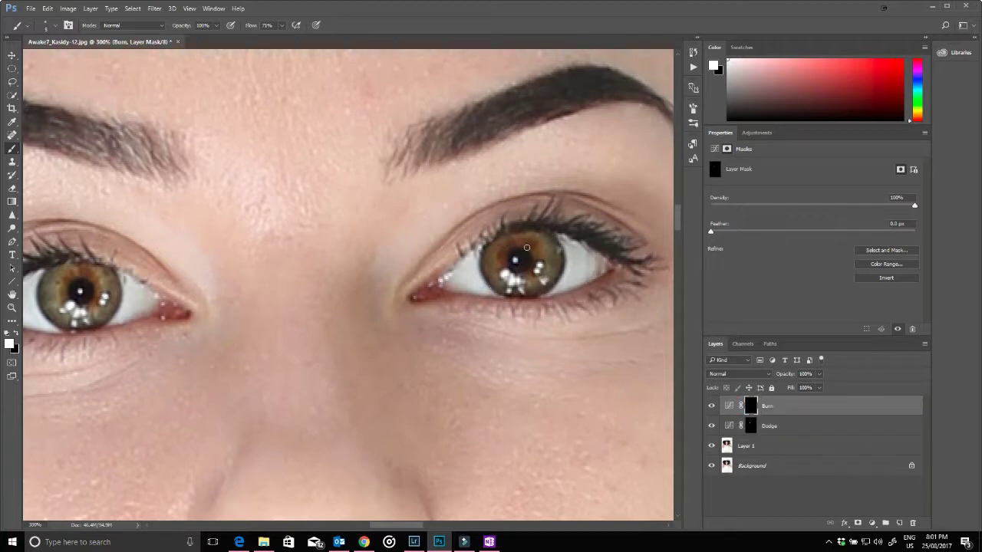
{"action": "key", "text": "ctrl+minus"}
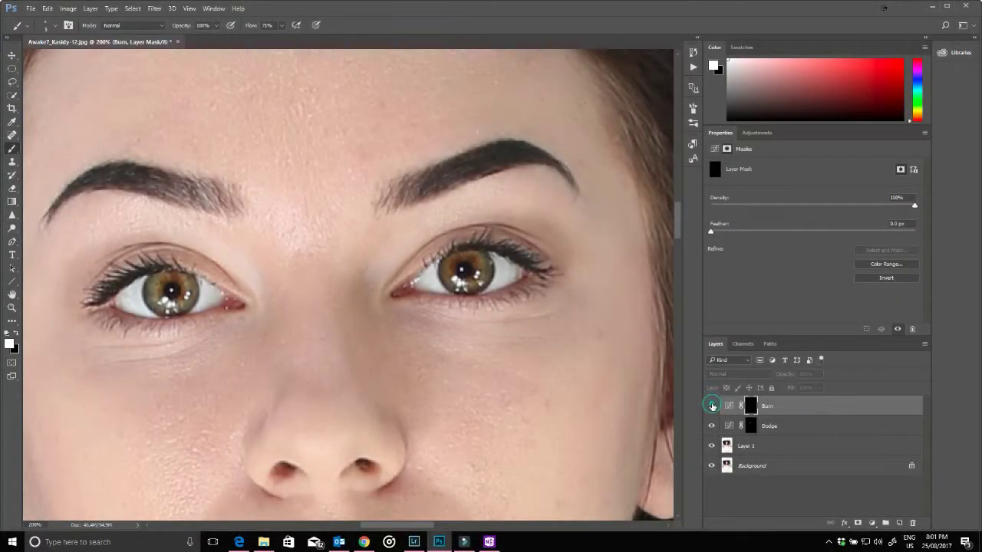
{"action": "left_click", "coordinate": [712, 427]}
{"action": "left_click", "coordinate": [712, 427]}
{"action": "key", "text": "ctrl+minus"}
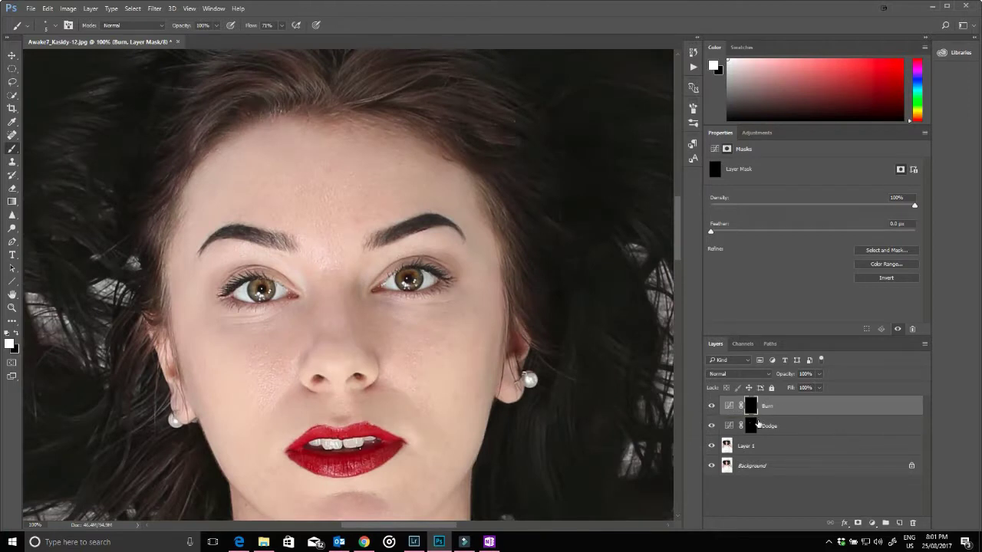
{"action": "scroll", "coordinate": [387, 348], "scroll_direction": "down", "scroll_amount": 5}
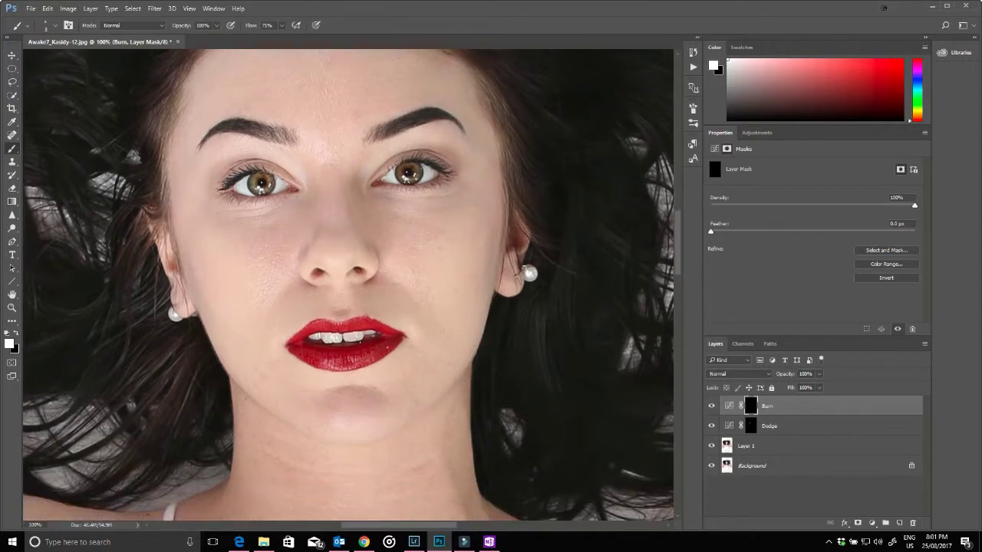
{"action": "scroll", "coordinate": [349, 286], "scroll_direction": "up", "scroll_amount": 2}
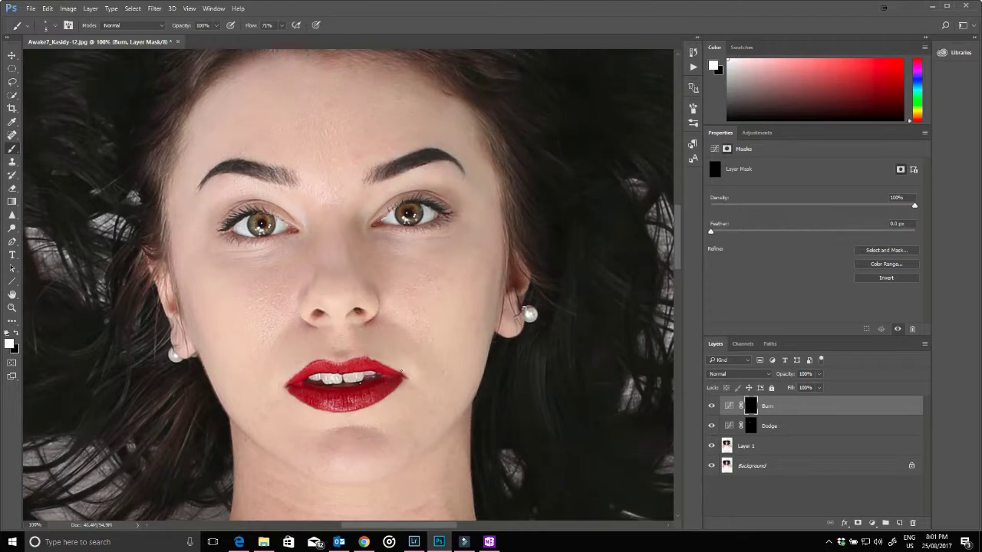
{"action": "scroll", "coordinate": [402, 374], "scroll_direction": "down", "scroll_amount": 4}
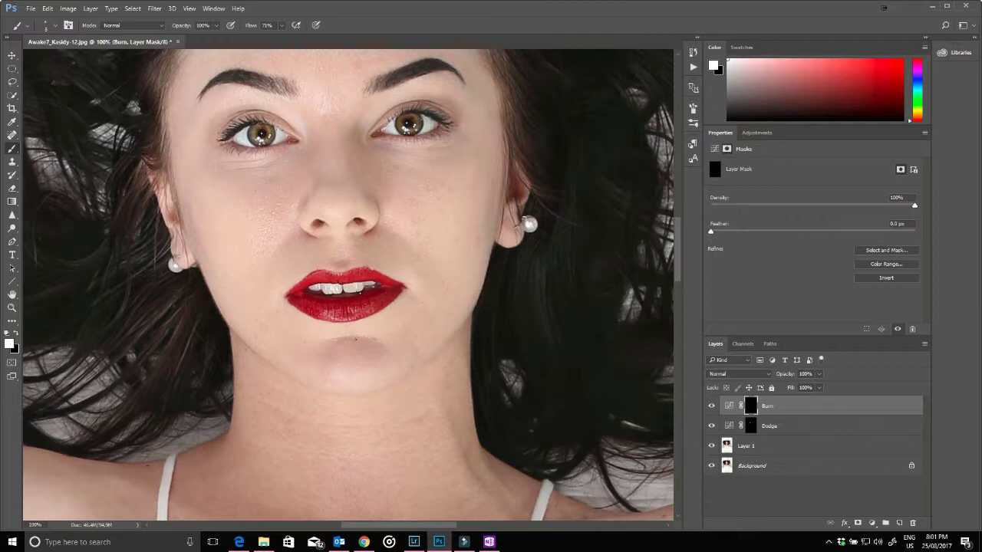
{"action": "scroll", "coordinate": [357, 338], "scroll_direction": "down", "scroll_amount": 2}
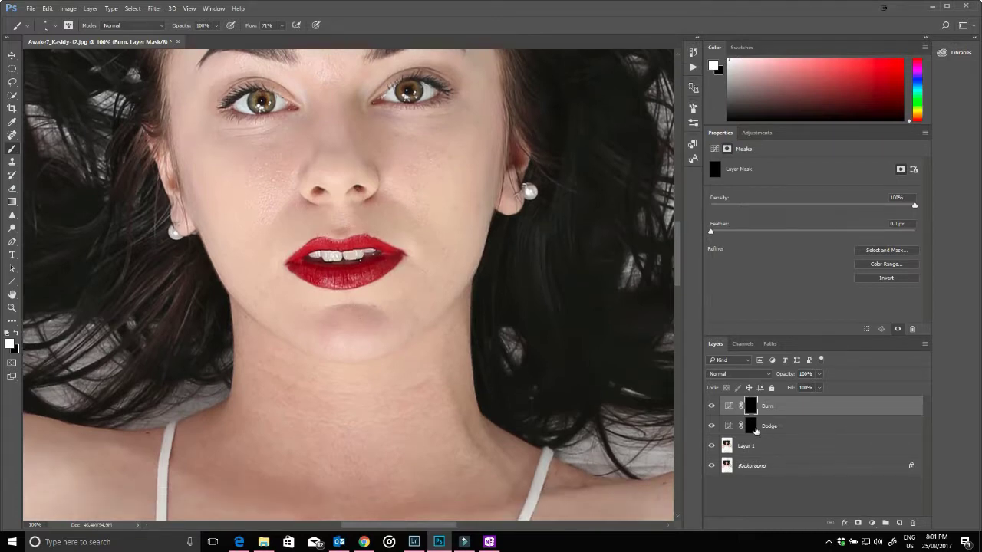
{"action": "left_click", "coordinate": [751, 426]}
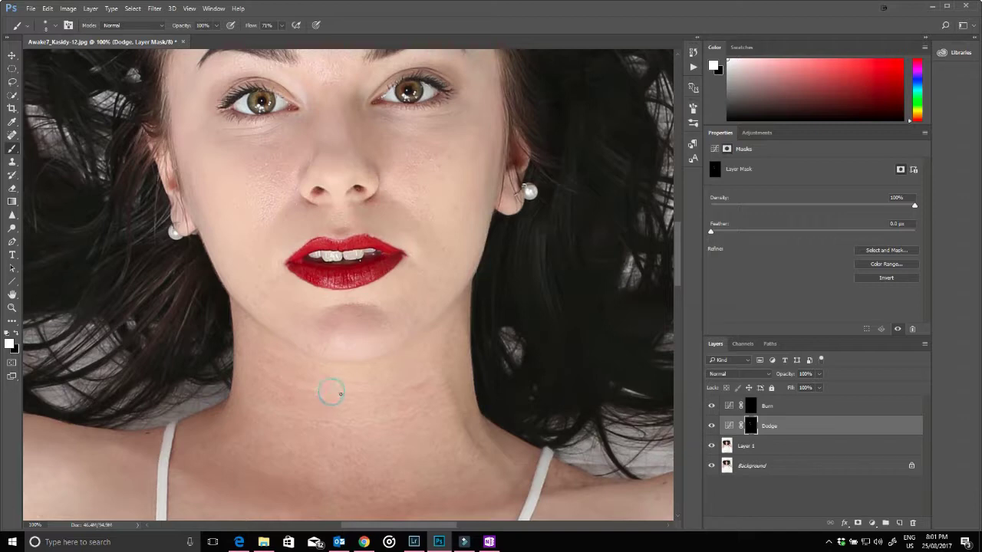
Group the Burn and Dodge layers into a new group named Fine Adjustments.
{"action": "left_click", "coordinate": [786, 407]}
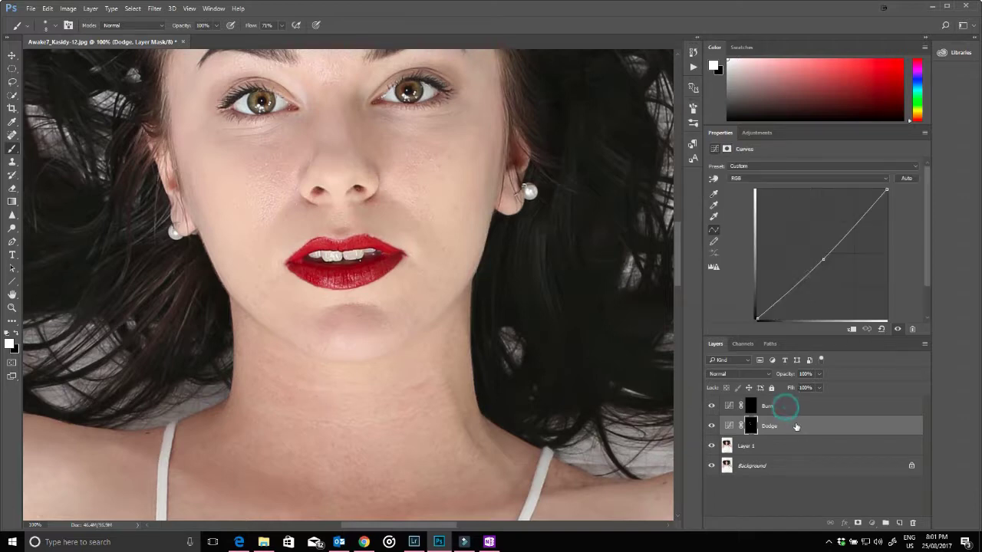
{"action": "left_click", "coordinate": [793, 427], "text": "shift"}
{"action": "right_click", "coordinate": [795, 427]}
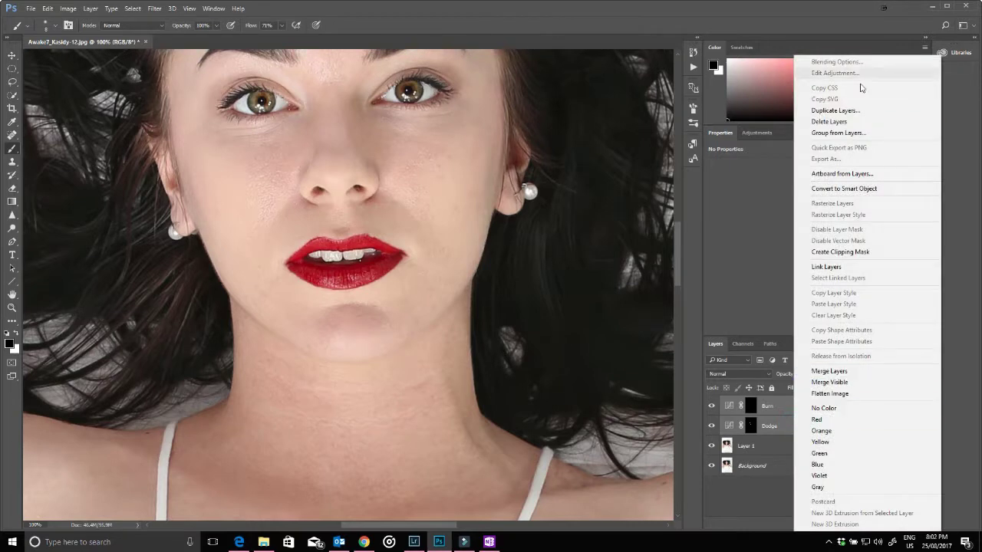
{"action": "left_click", "coordinate": [827, 132]}
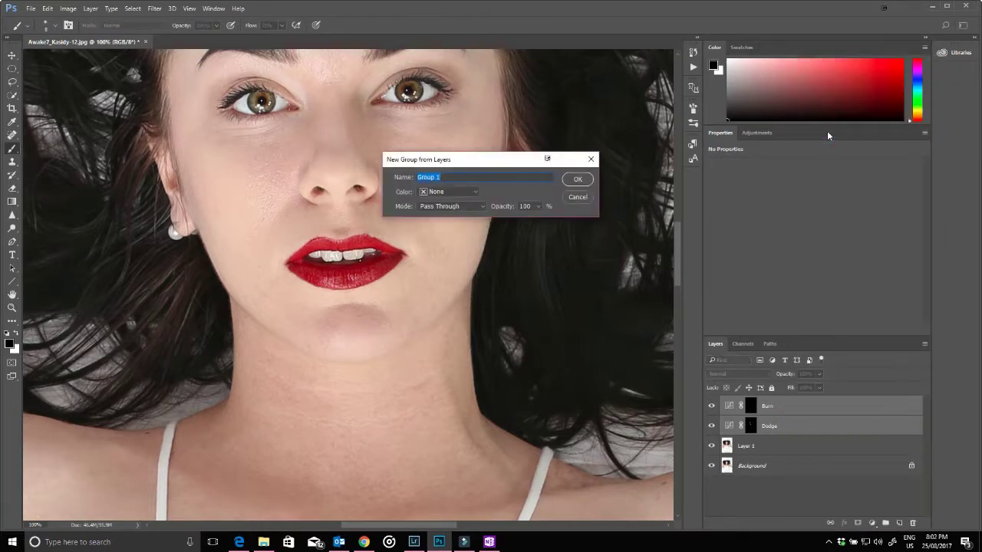
{"action": "type", "text": "Fine Adjustments"}
{"action": "key", "text": "Return"}
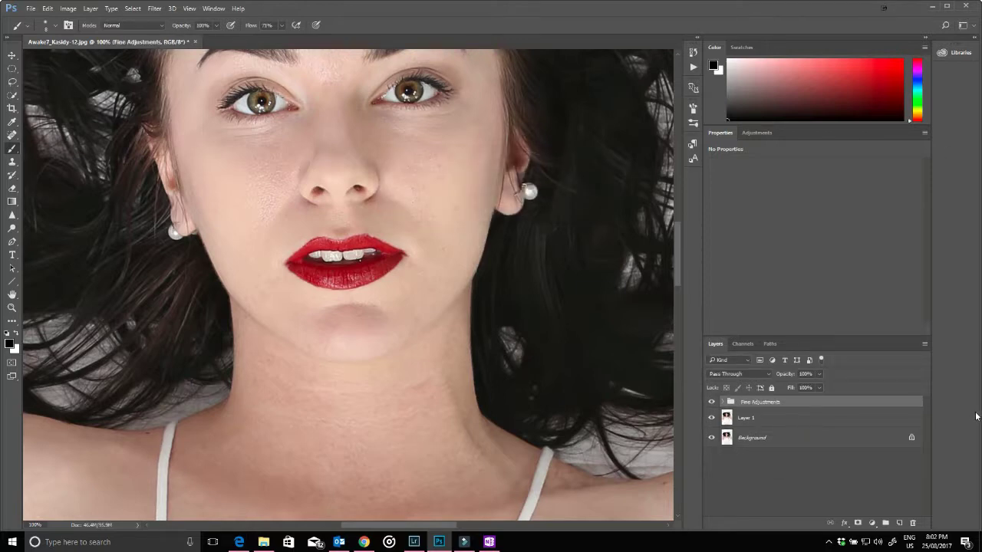
Add a Curves adjustment layer above the Fine Adjustments group and raise its midtones slightly to brighten the image.
{"action": "left_click", "coordinate": [871, 523]}
{"action": "left_click", "coordinate": [893, 364]}
{"action": "left_click", "coordinate": [820, 257]}
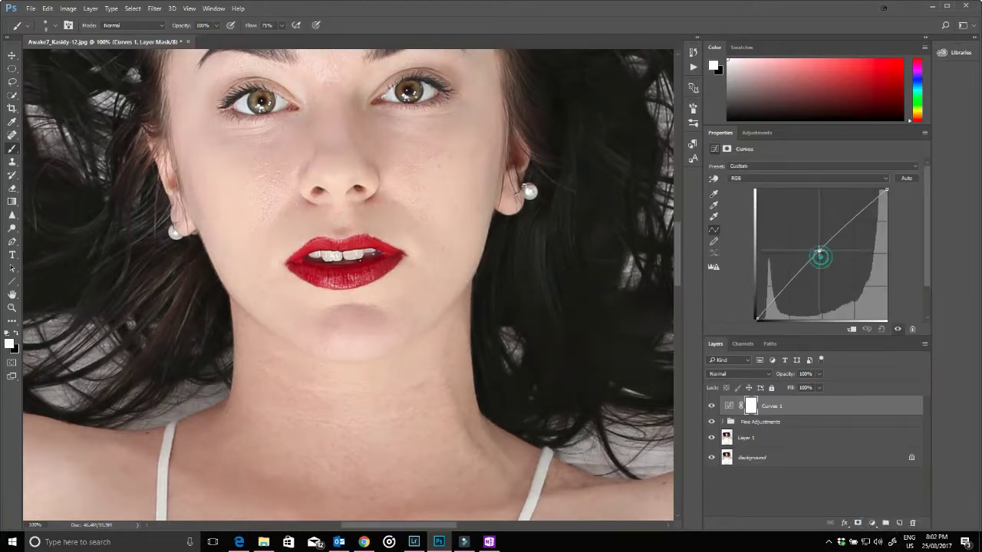
Rename the brightening Curves layer as Dodge and invert its layer mask to black.
{"action": "double_click", "coordinate": [768, 407]}
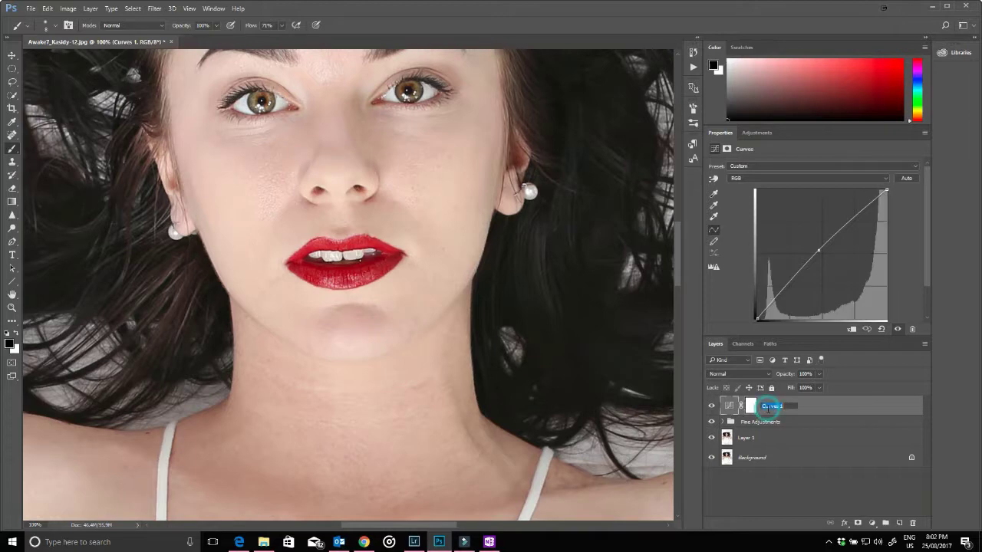
{"action": "type", "text": "Dodge"}
{"action": "key", "text": "Return"}
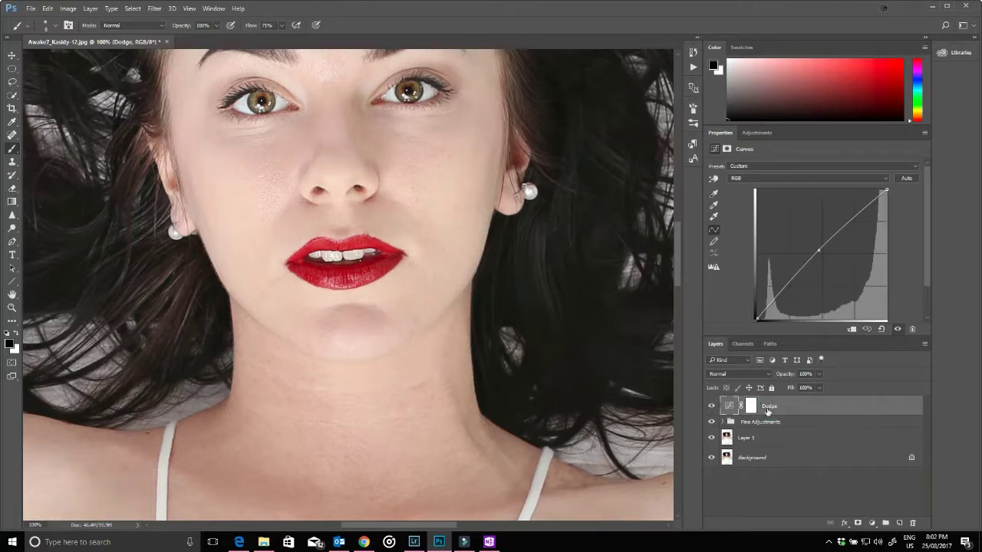
{"action": "left_click", "coordinate": [750, 407]}
{"action": "key", "text": "ctrl+i"}
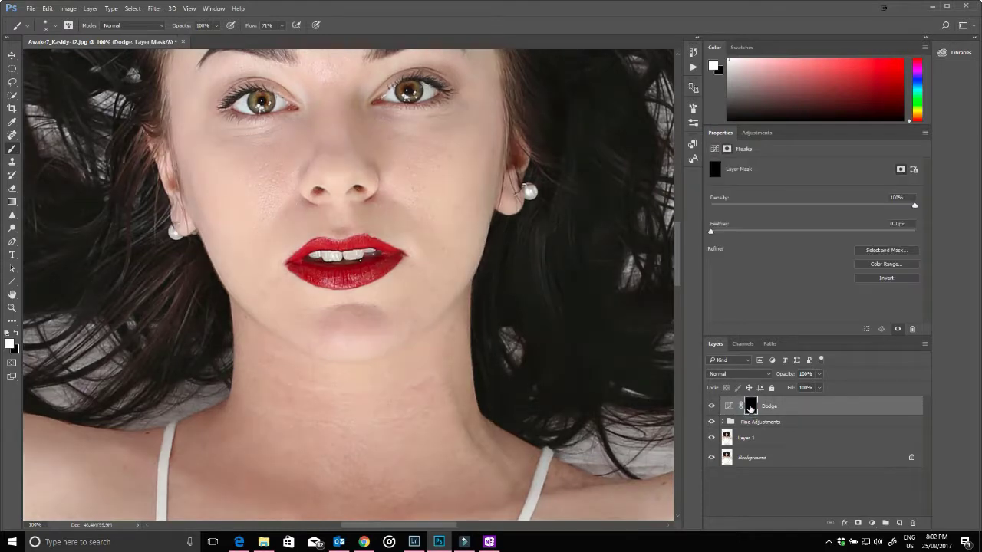
Add another Curves adjustment layer above the Dodge layer and lower its midtones slightly to darken the image.
{"action": "left_click", "coordinate": [871, 524]}
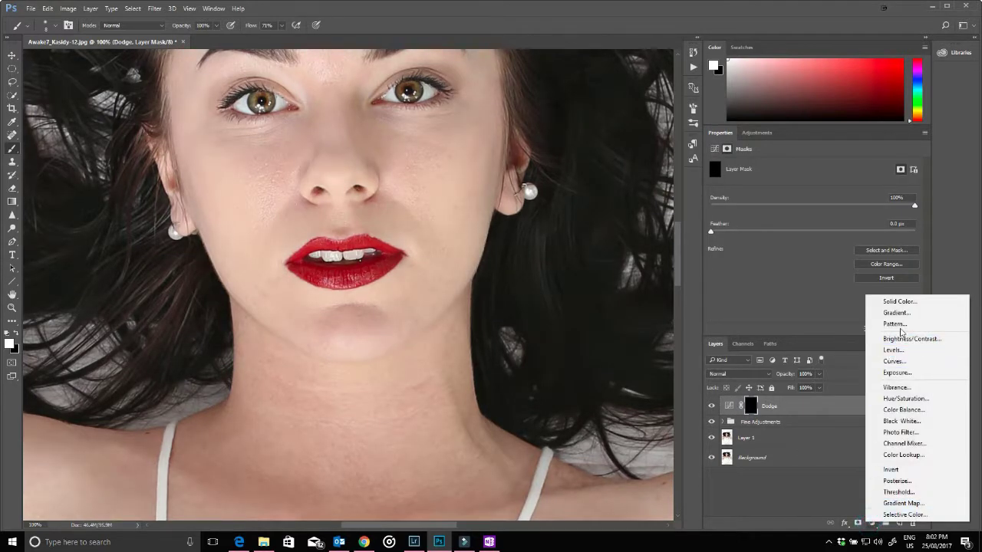
{"action": "left_click", "coordinate": [901, 362]}
{"action": "left_click_drag", "start_coordinate": [816, 254], "coordinate": [823, 261]}
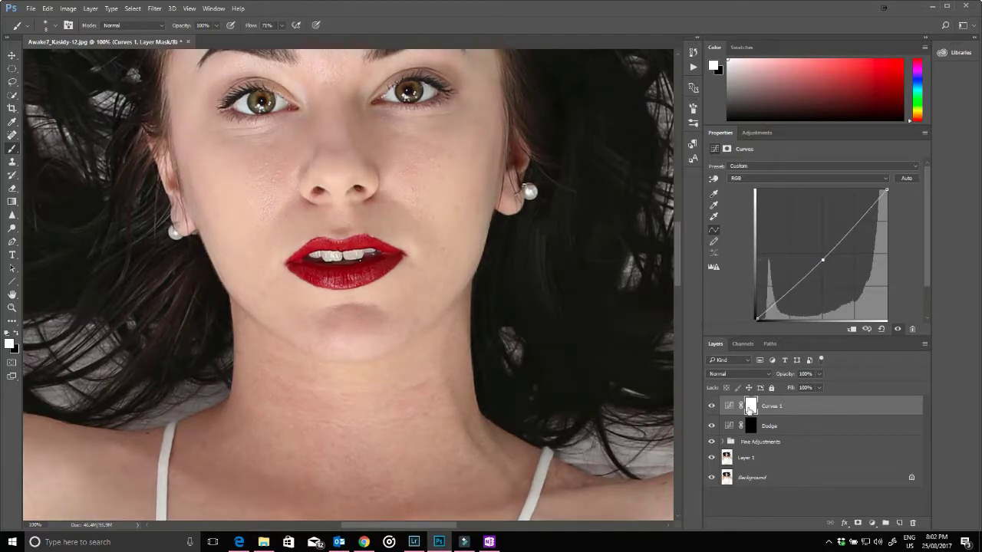
Invert the darkening Curves layer's mask to black and rename the layer as Burn.
{"action": "left_click", "coordinate": [750, 408]}
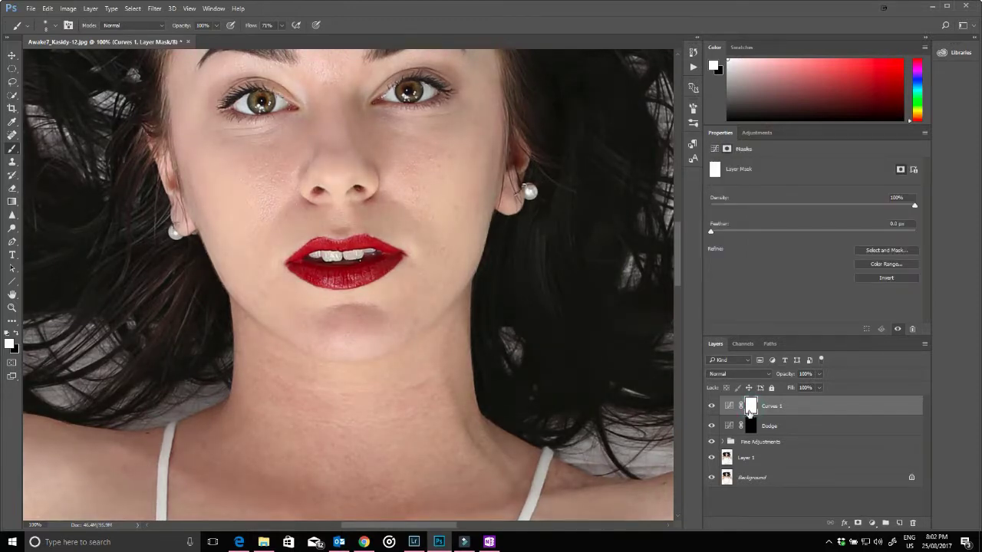
{"action": "key", "text": "ctrl+i"}
{"action": "double_click", "coordinate": [771, 406]}
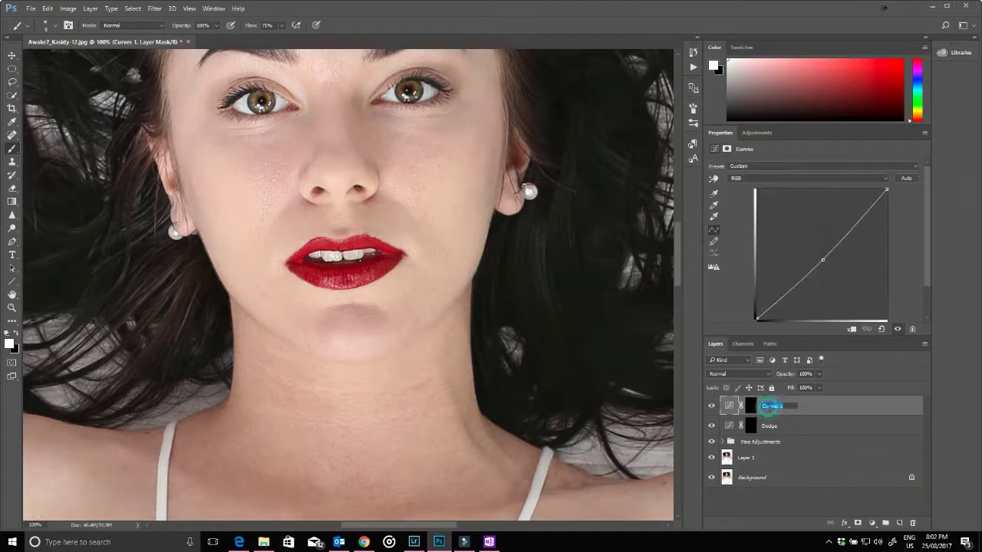
{"action": "type", "text": "Burn"}
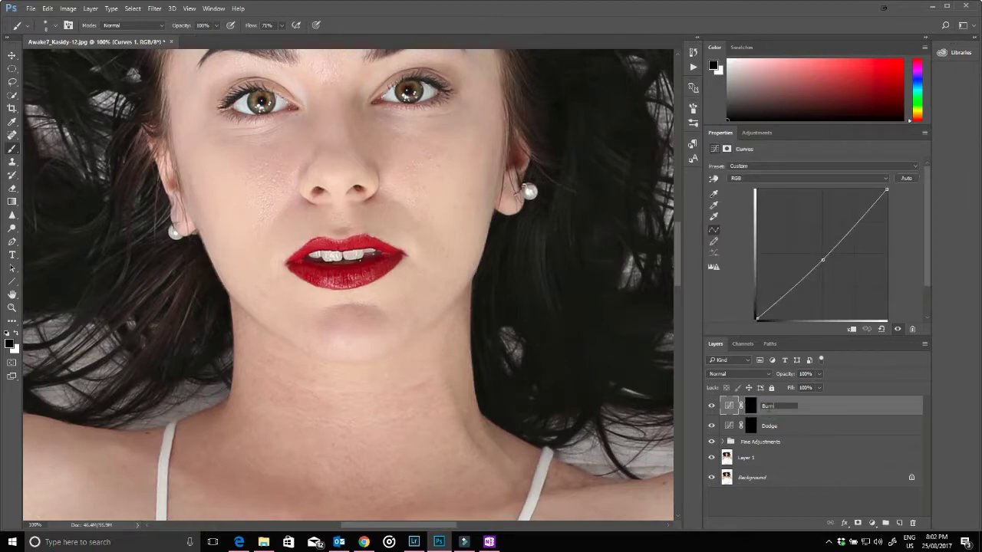